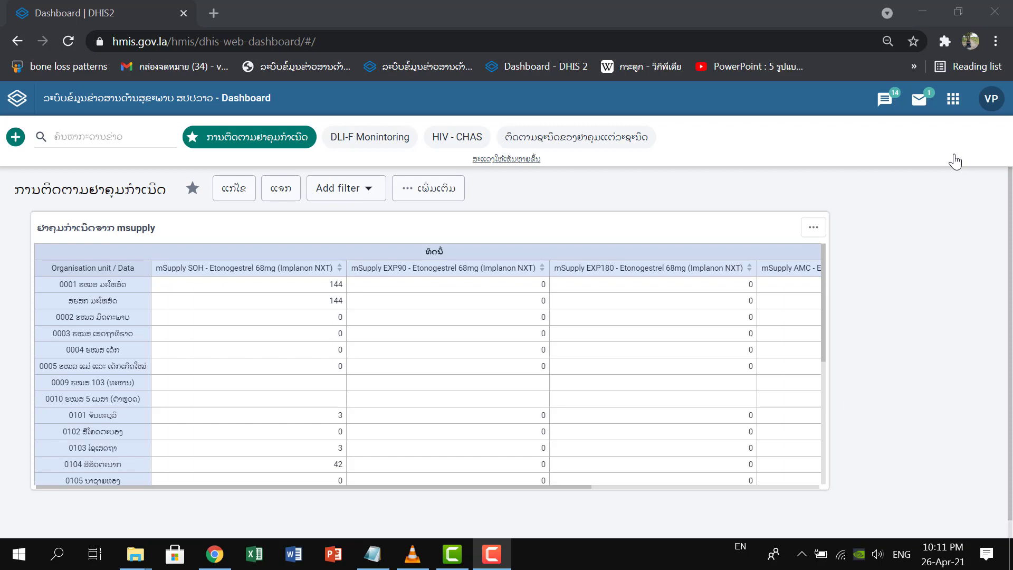
Open the Data Visualizer app and set the visualization type to Pivot table.
click(954, 100)
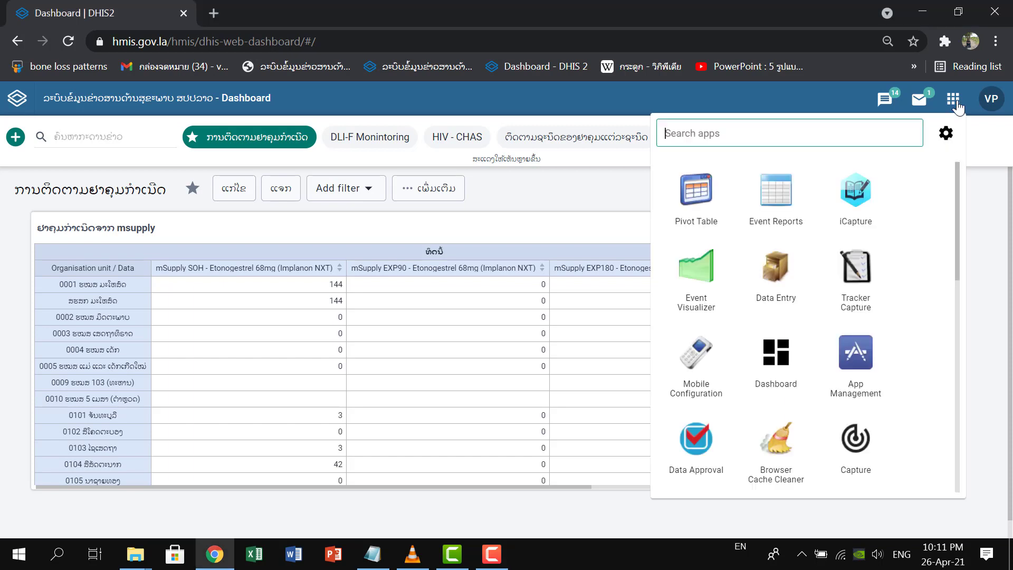
scroll(919, 284, down, 5)
click(857, 297)
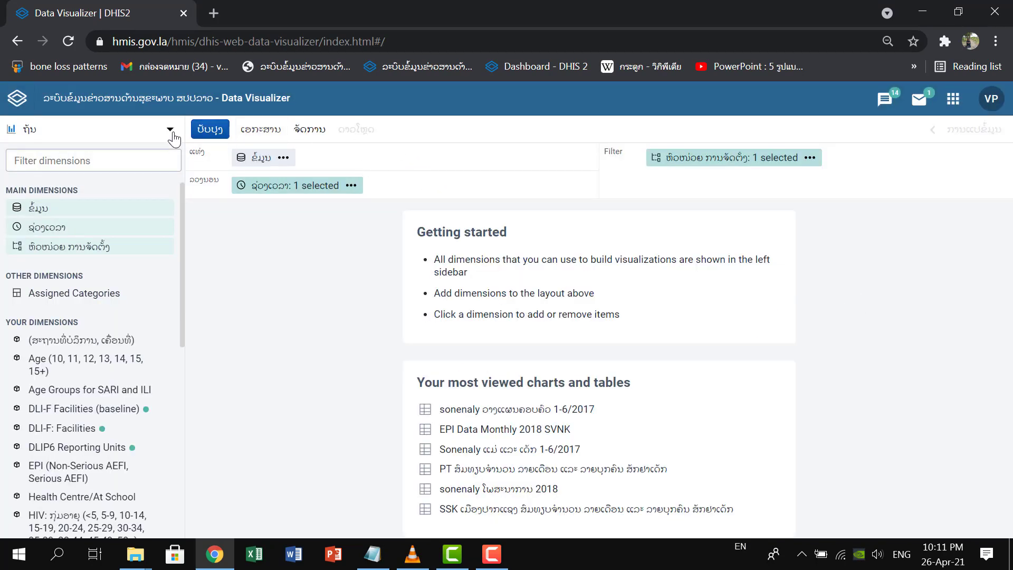
click(172, 135)
click(117, 127)
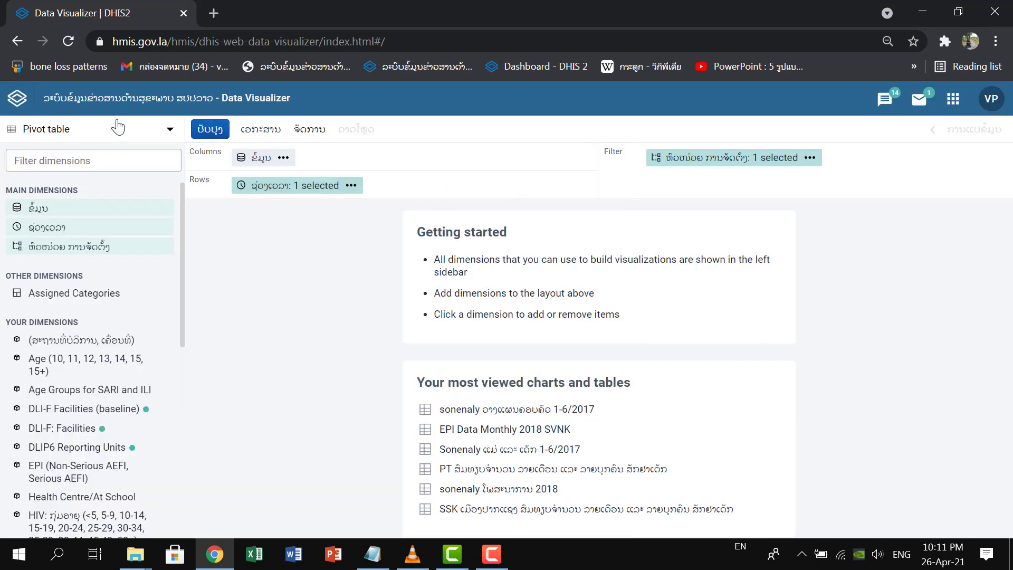
For the data dimension, choose the data type ອົງປະກອບຂໍ້ມູນ and the group MCH: Family planning (ການວາງແຜນຄອບຄົວ) (V2.0).
click(263, 158)
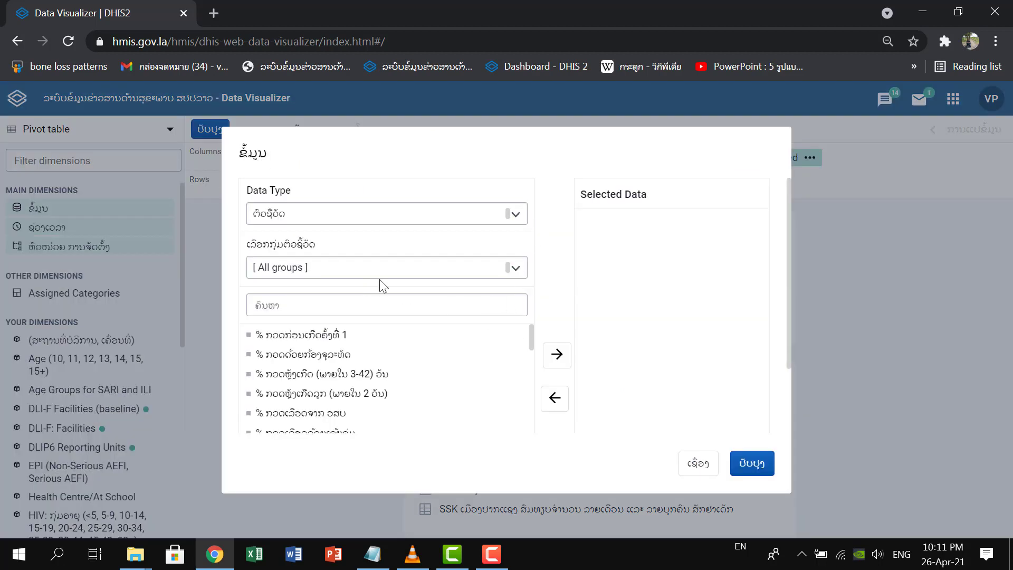
click(516, 214)
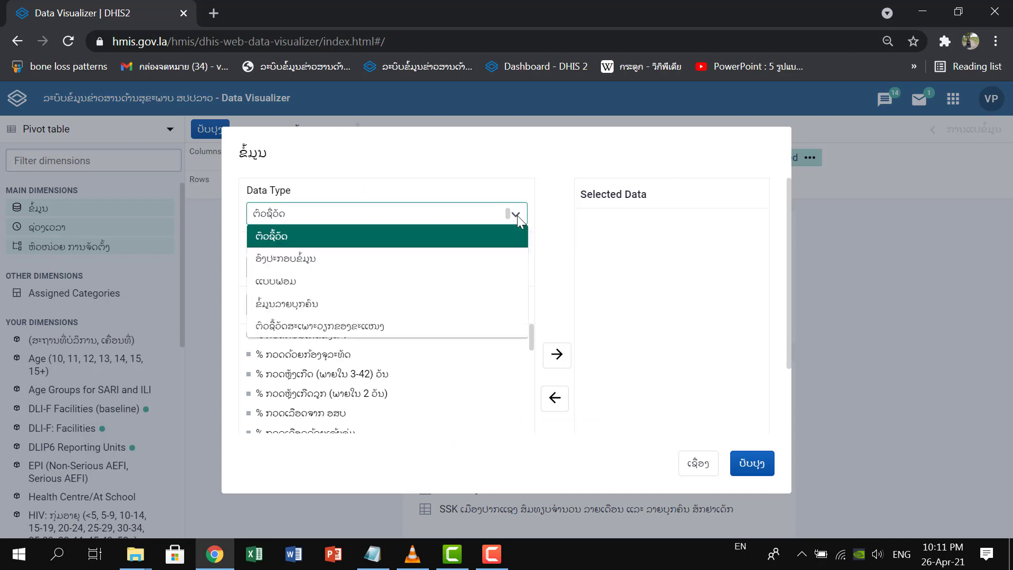
click(297, 262)
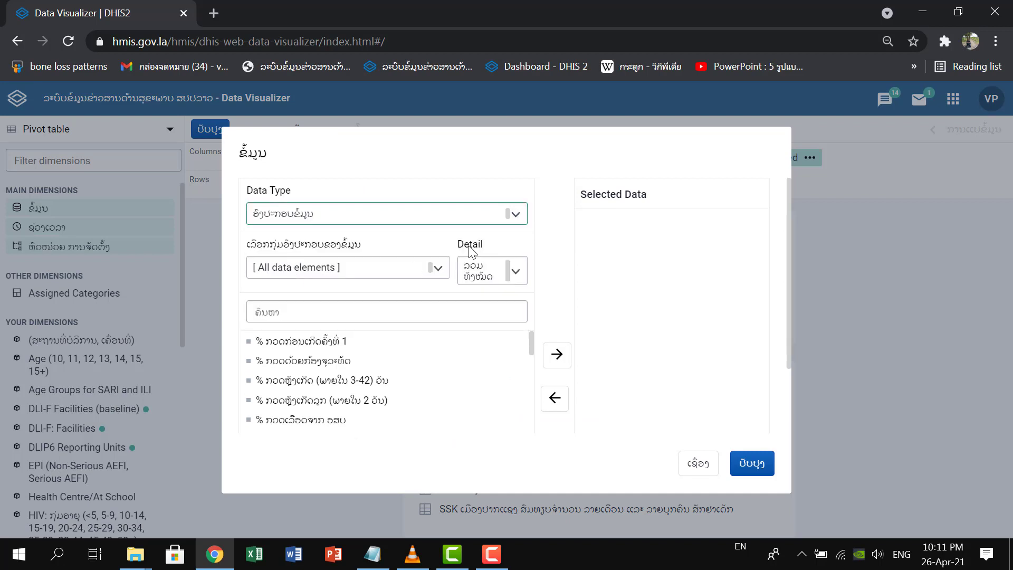
click(435, 268)
scroll(456, 336, down, 3)
scroll(456, 336, down, 10)
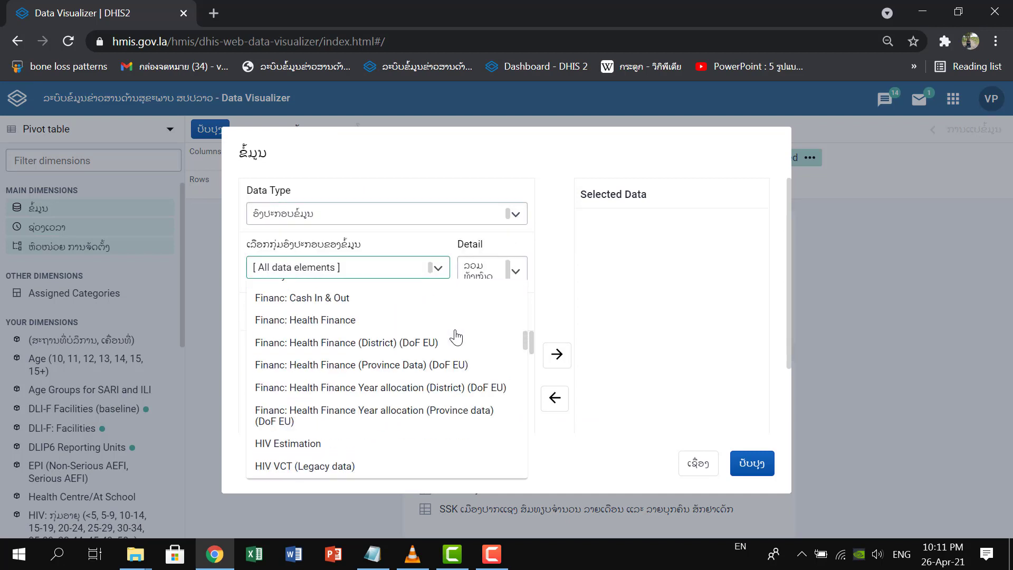
scroll(456, 336, down, 5)
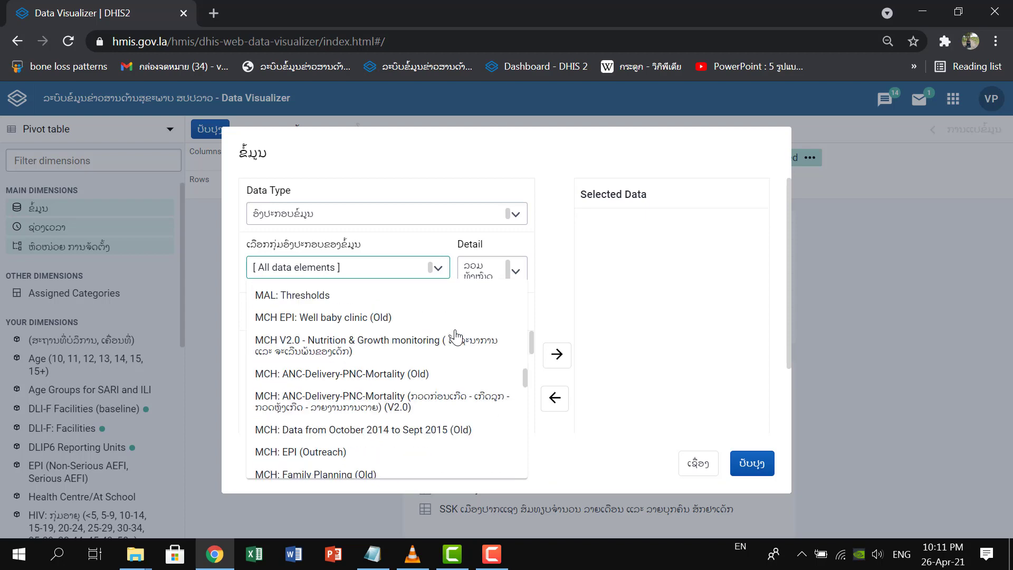
scroll(464, 452, down, 2)
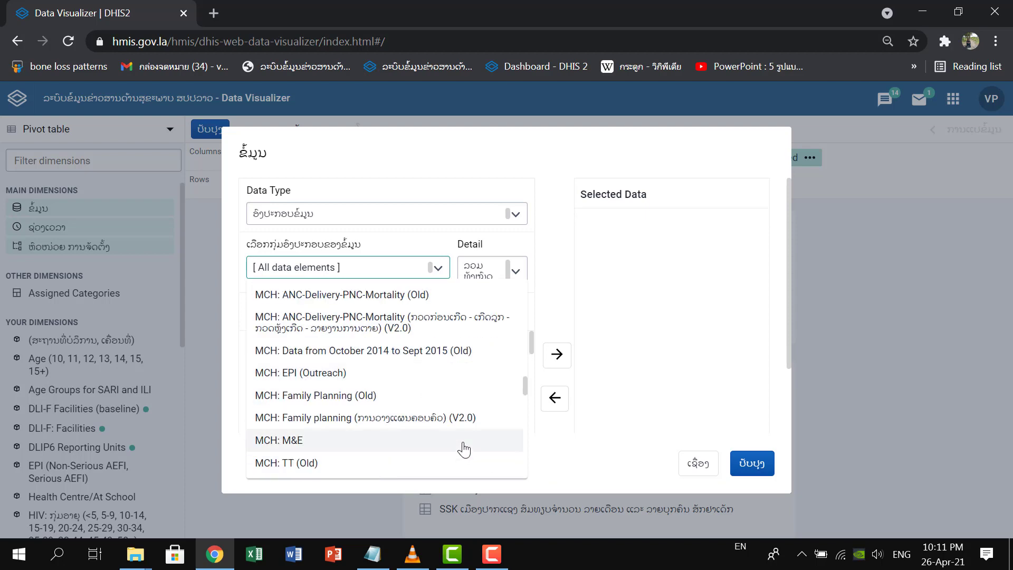
click(463, 418)
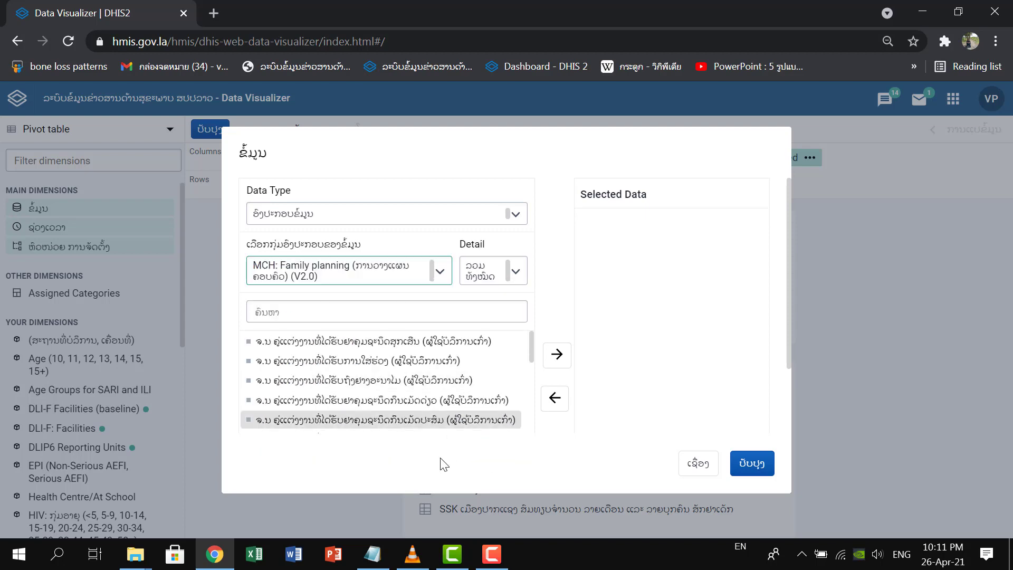
Add the single-pill data element ຈ.ນ ຄູ່ແຕ່ງງານທີ່ໄດ້ຮັບຢາຄຸມຊະນິດກິນເມັດດ່ຽວ (ຜູ້ໃຊ້ບໍລິການເກົ່າ) to the selected data.
mouse_move(531, 353)
mouse_down()
mouse_move(531, 369)
mouse_move(530, 337)
mouse_up()
click(375, 309)
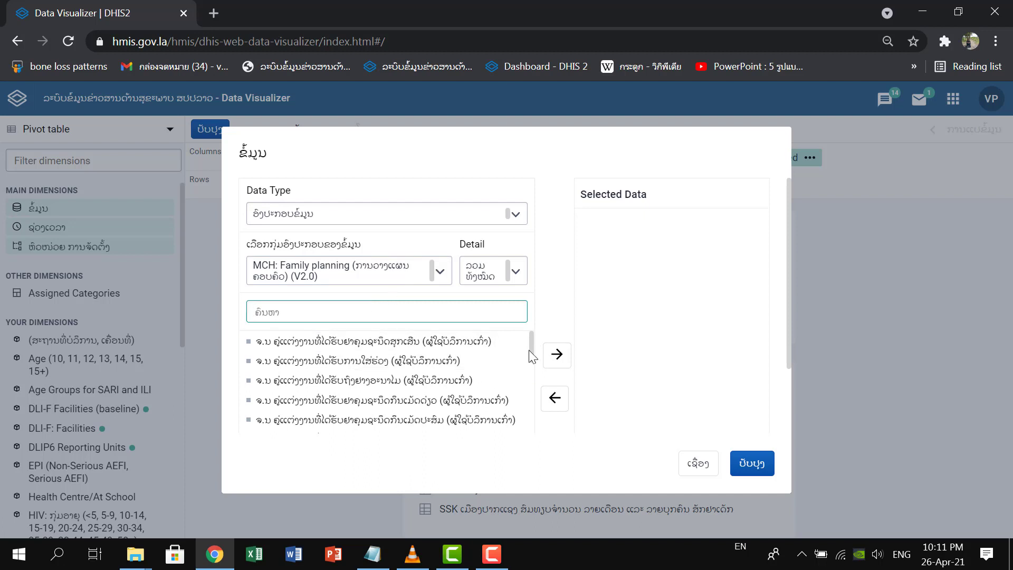
drag(531, 349, 531, 353)
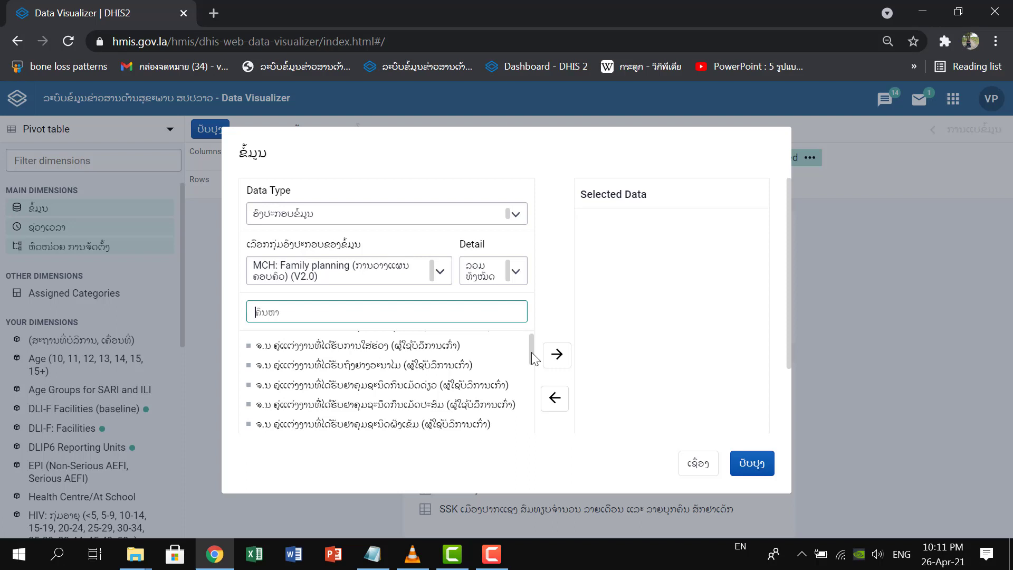
double_click(478, 386)
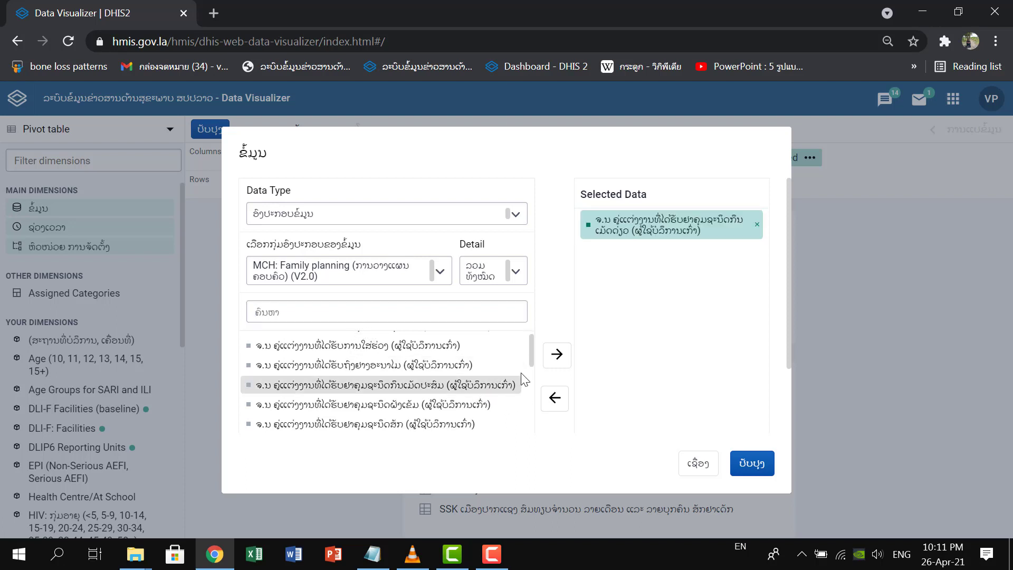
Filter the available family planning data elements by the Lao text "ຢາ".
drag(530, 359, 530, 389)
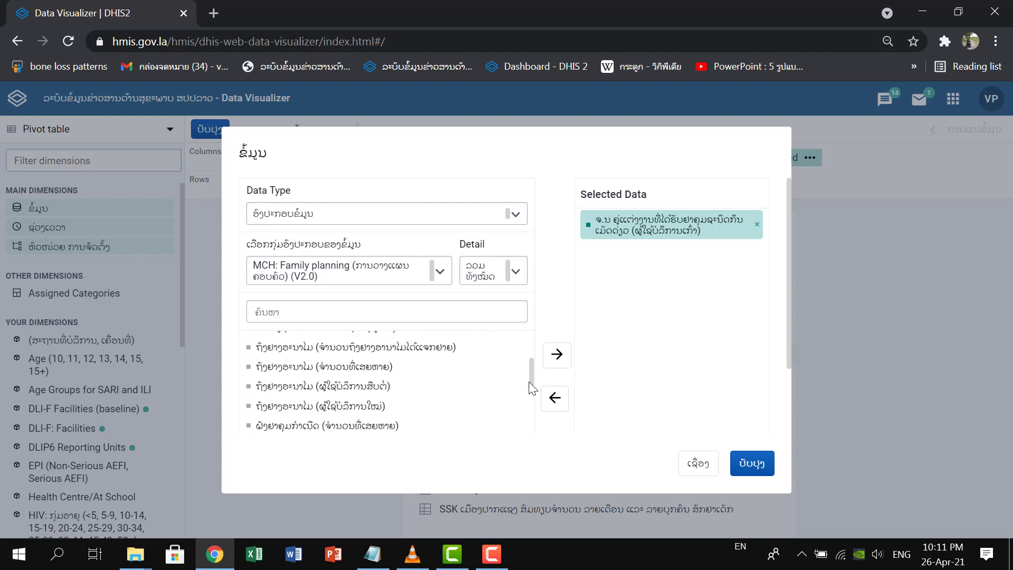
click(321, 309)
text(1)
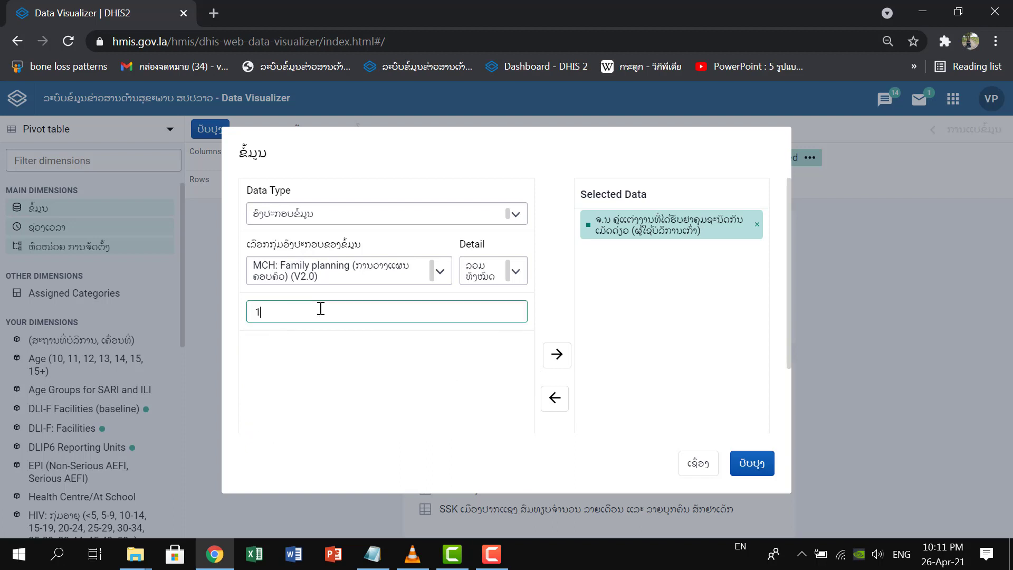
key(alt+shift)
text(ຢ)
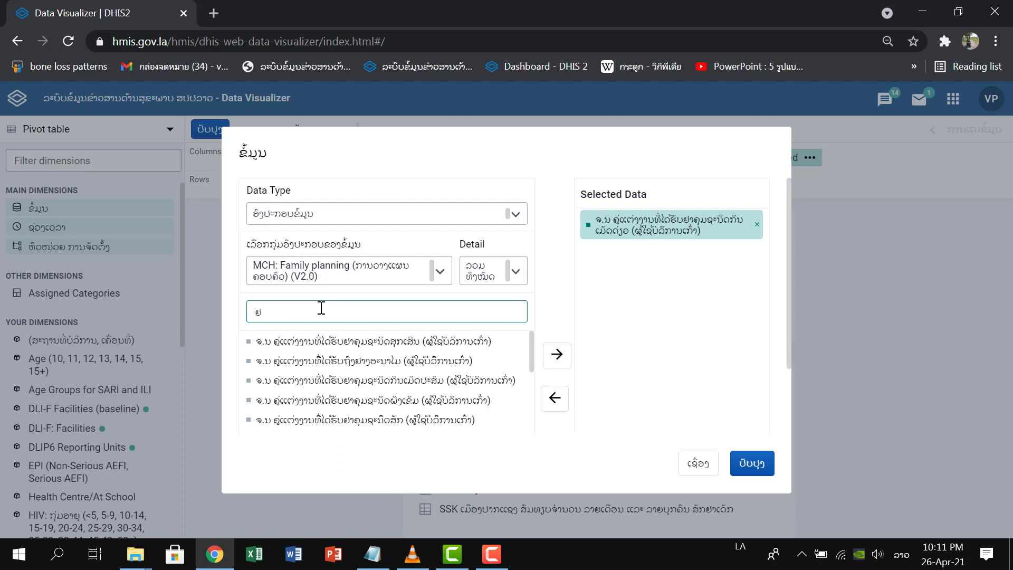
text(າຄ)
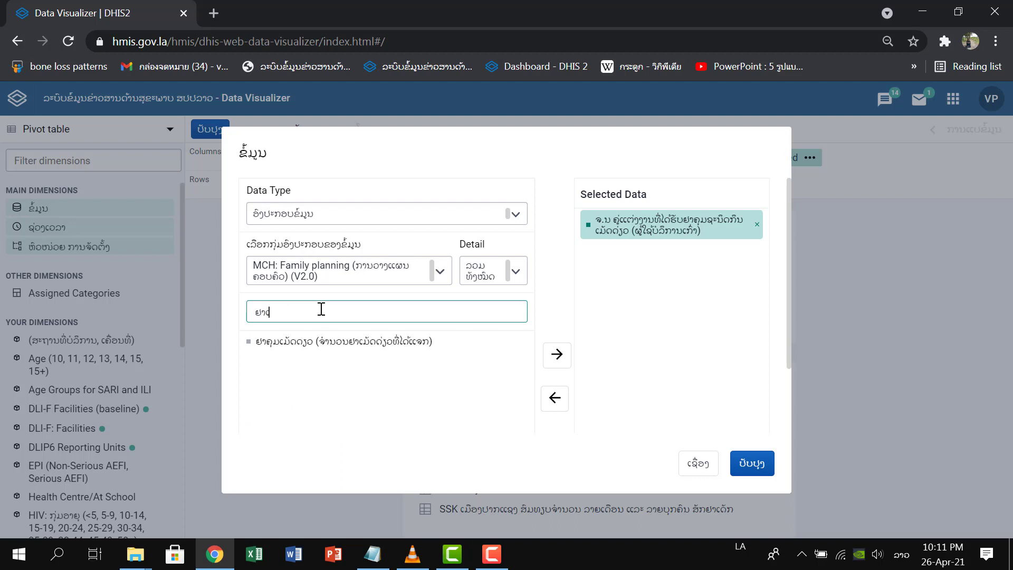
key(BackSpace)
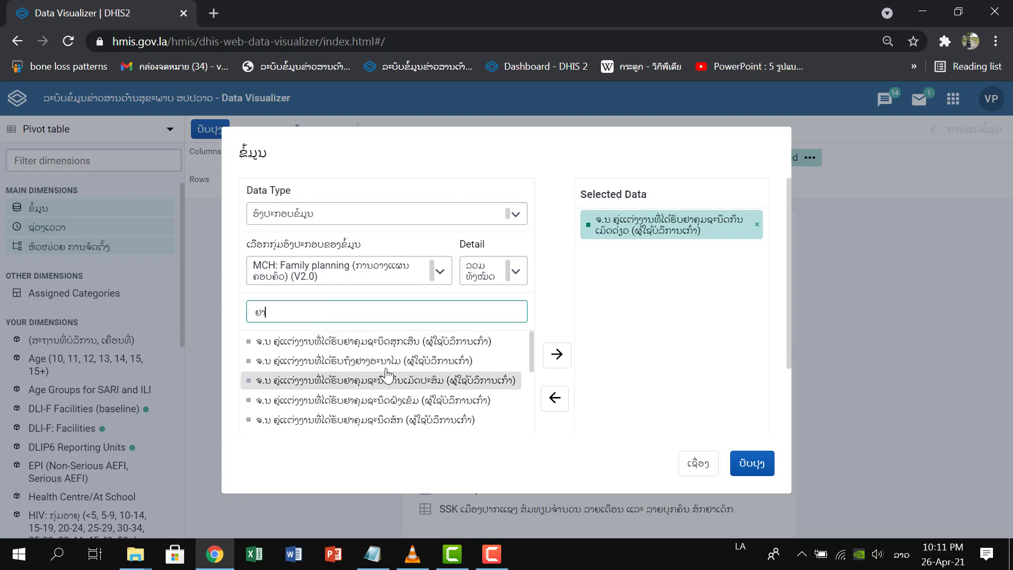
mouse_move(533, 351)
mouse_down()
mouse_move(524, 376)
mouse_move(525, 348)
mouse_up()
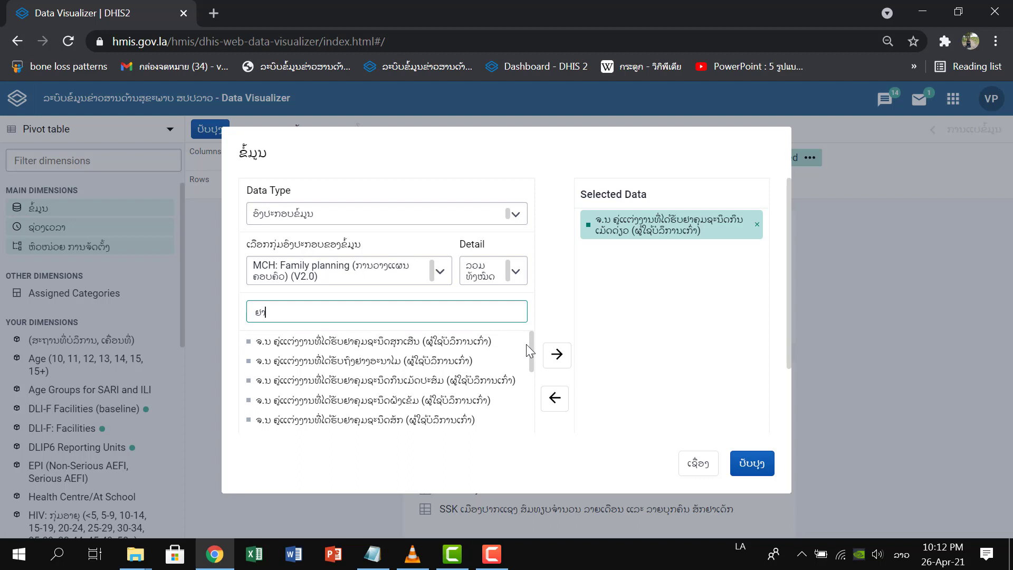
drag(526, 351, 524, 421)
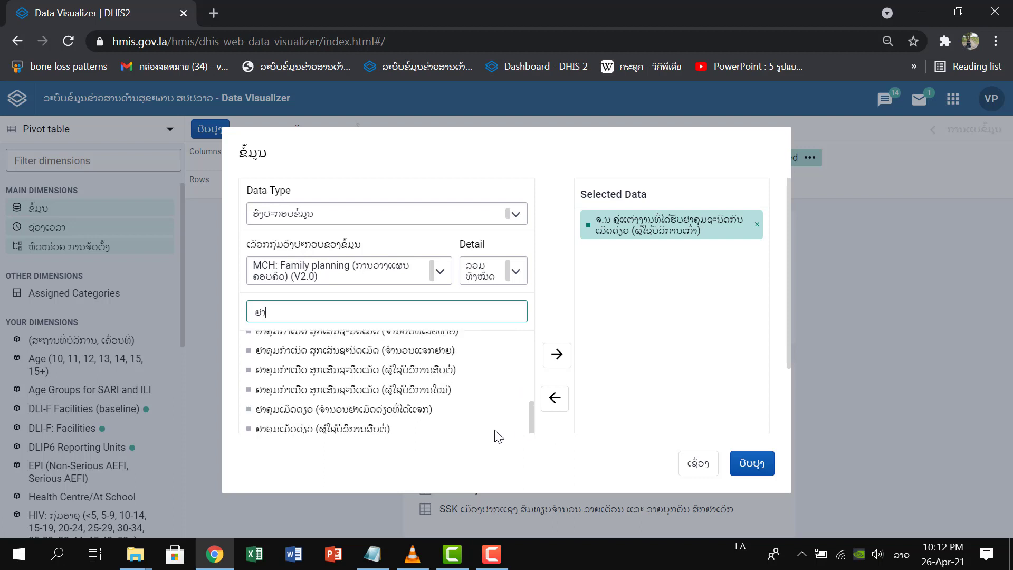
double_click(377, 396)
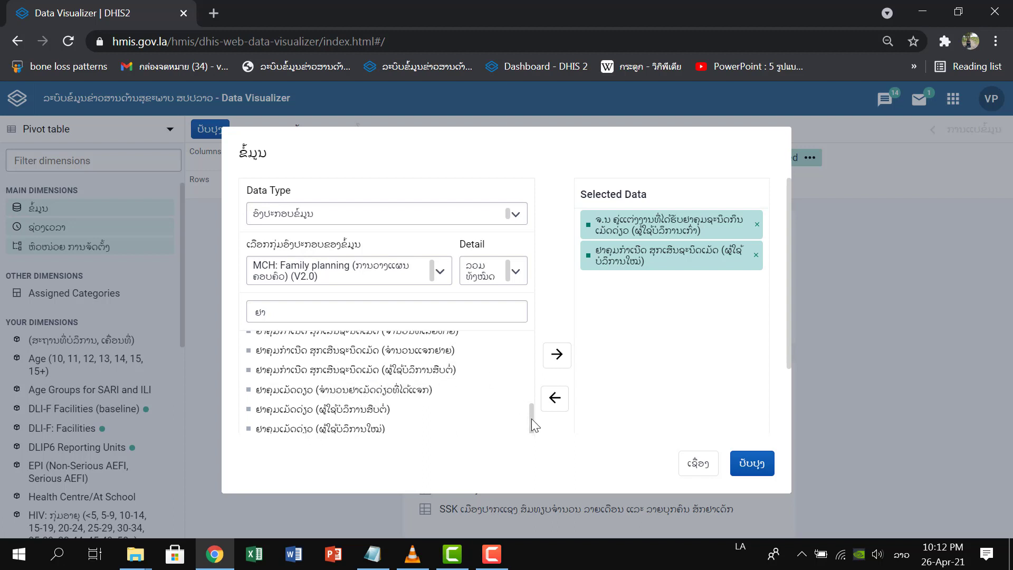
drag(531, 419, 530, 423)
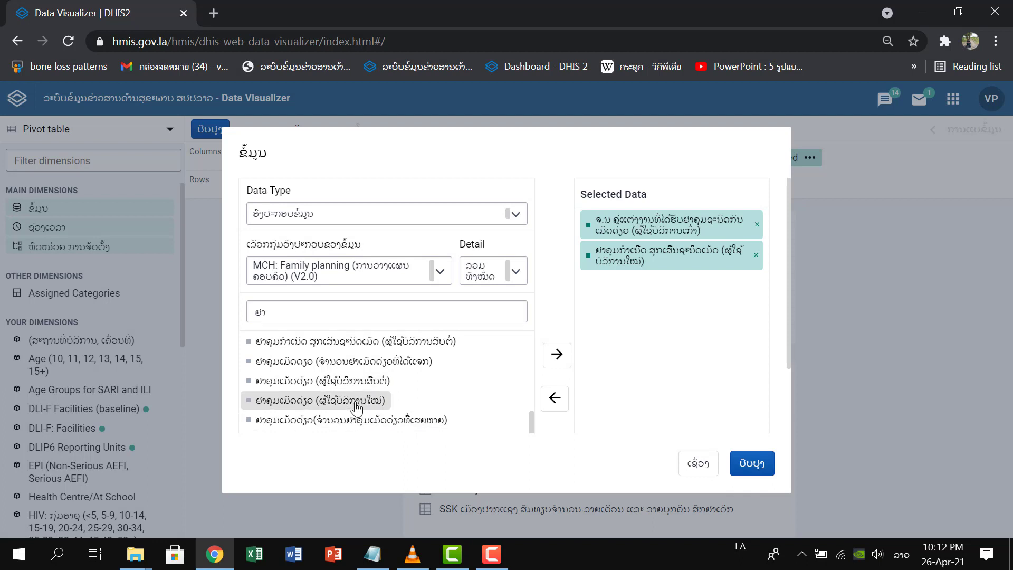
click(756, 256)
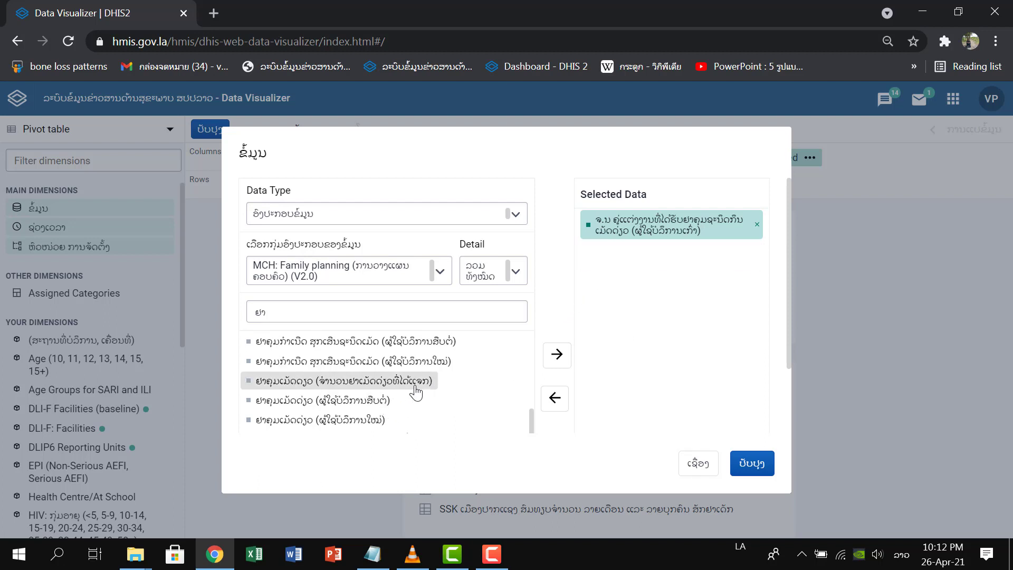
Add the single-pill elements ຢາຄຸມເມັດດ່ຽວ for new users (ຜູ້ໃຊ້ບໍລິການໃໝ່) and continuing users (ຜູ້ໃຊ້ບໍລິການສືບຕໍ່) to the selected data.
double_click(373, 419)
click(381, 401)
double_click(381, 401)
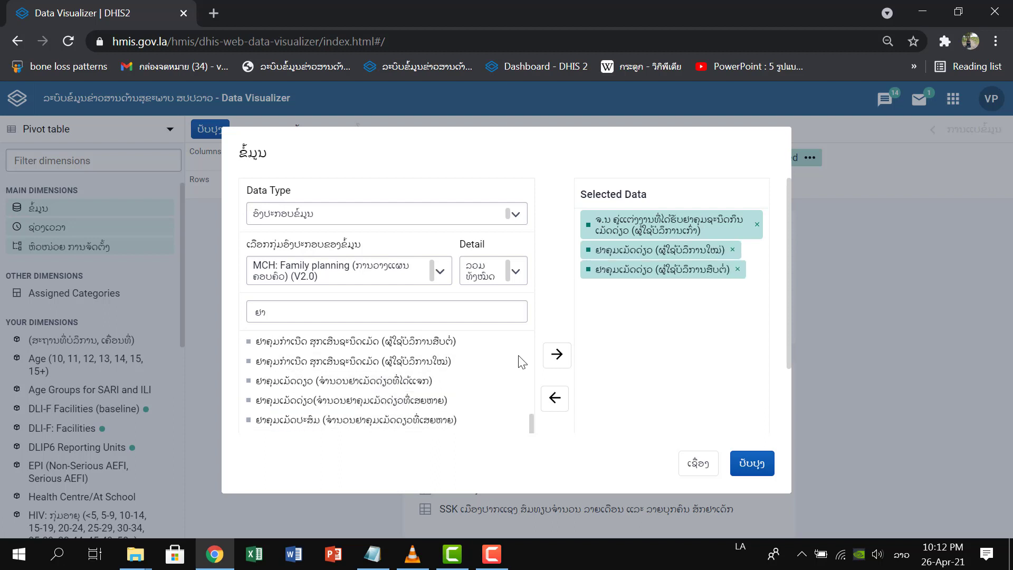
Add the combined-pill (ເມັດປະສົມ) data elements for old (ເກົ່າ), new (ໃໝ່) and continuing (ສືບຕໍ່) users to the selected data.
drag(530, 418, 542, 328)
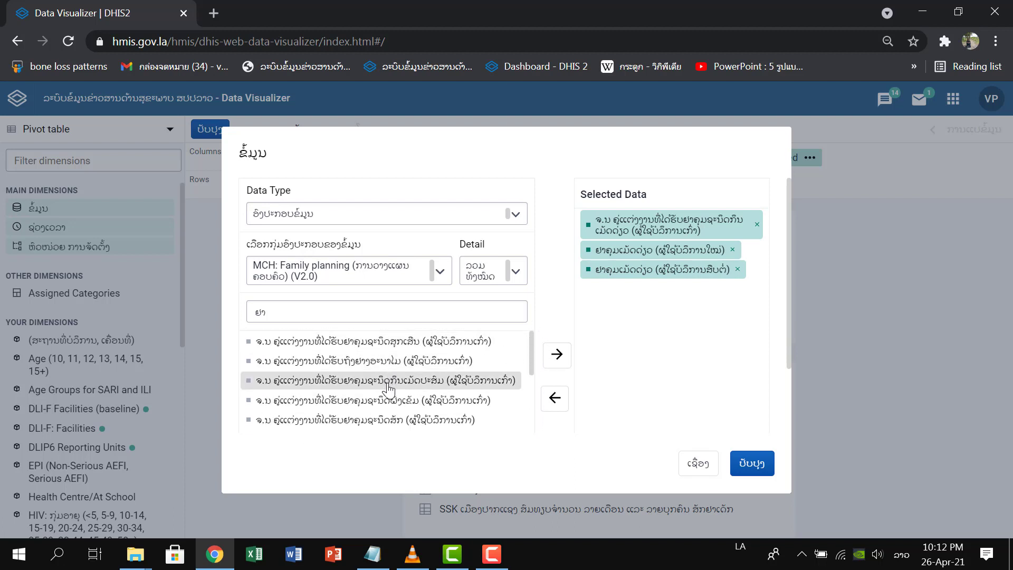
double_click(503, 379)
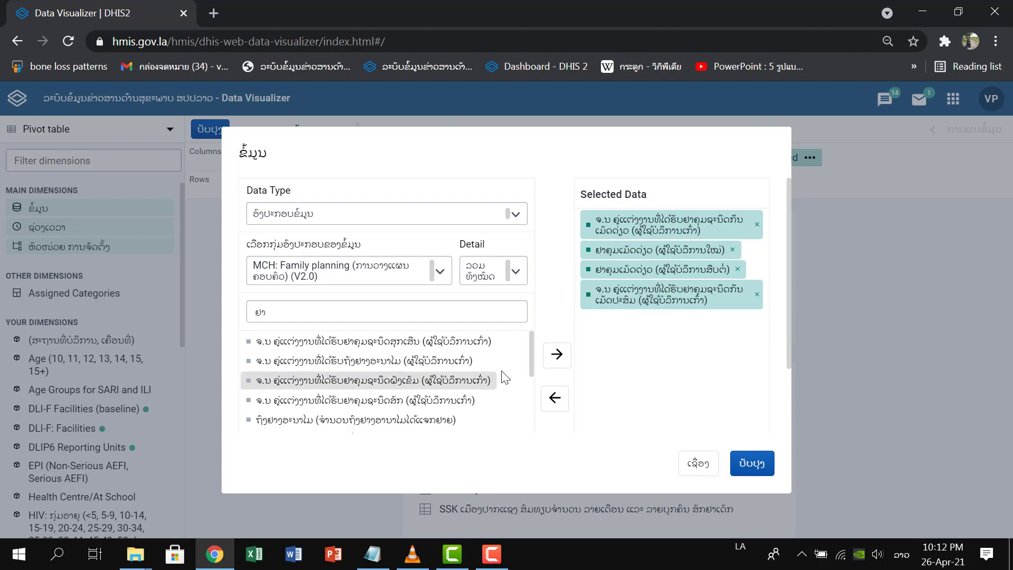
drag(531, 359, 522, 451)
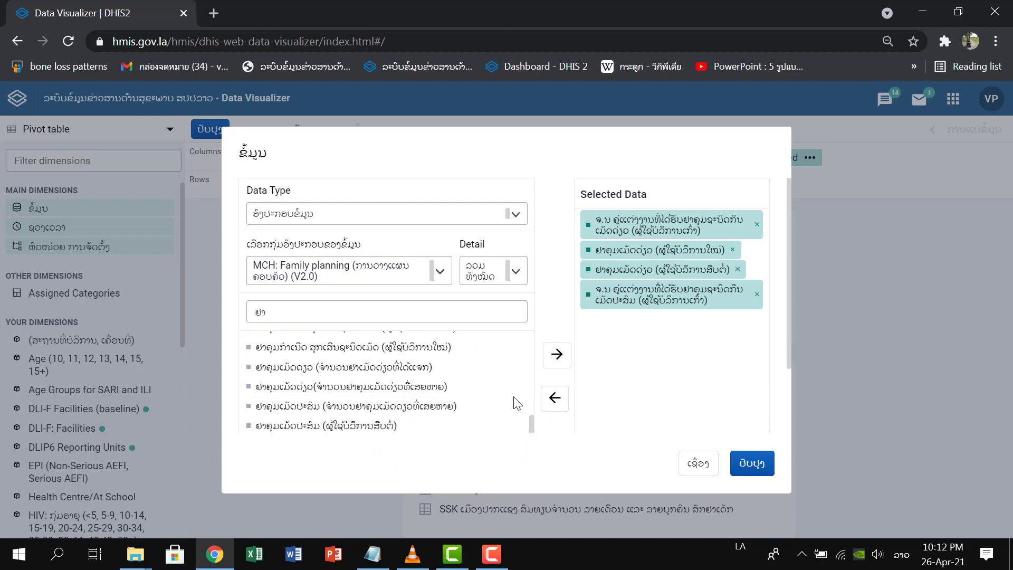
scroll(515, 401, down, 2)
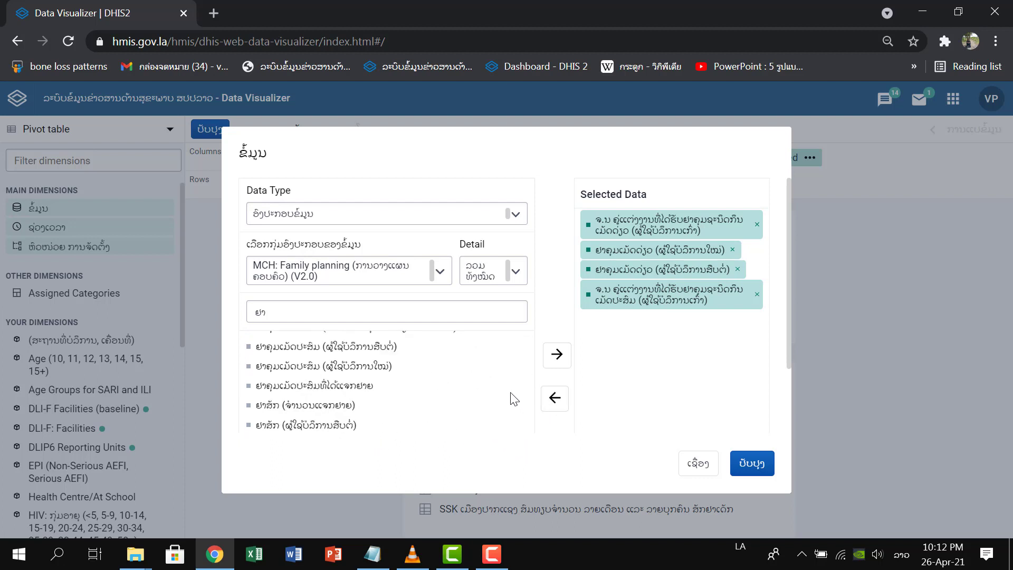
double_click(369, 374)
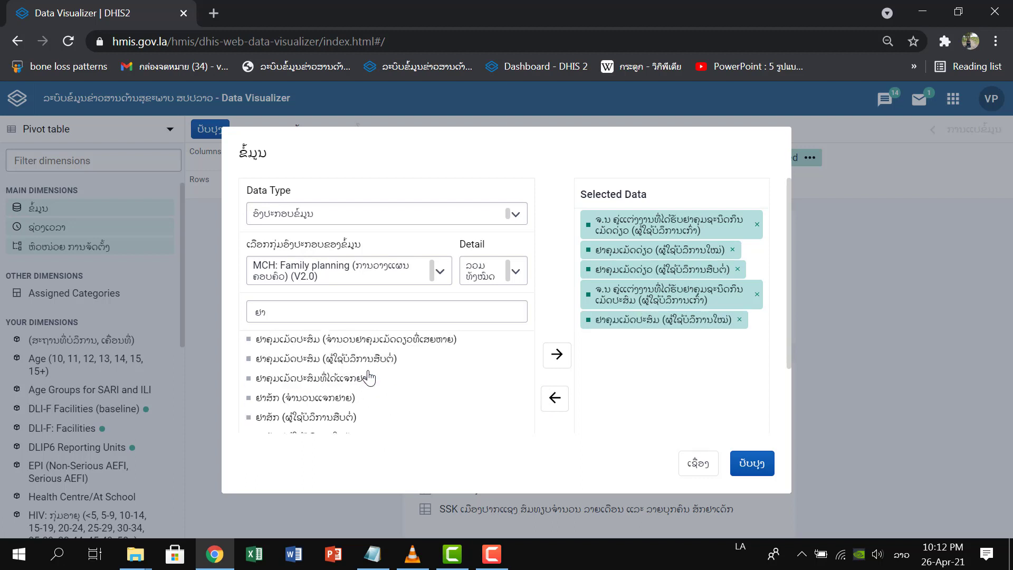
double_click(372, 362)
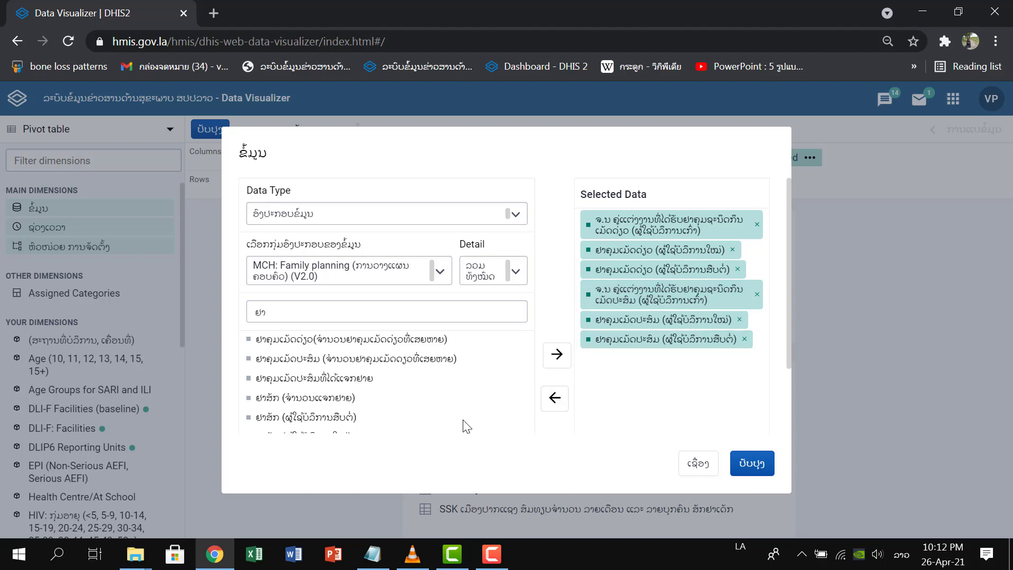
Add the implant data elements for old (ຝັງເຂັມ, ຜູ້ໃຊ້ບໍລິການເກົ່າ), new and continuing users (ຝັງຢາຄຸມກຳເນີດ) to the selected data.
scroll(450, 418, up, 1)
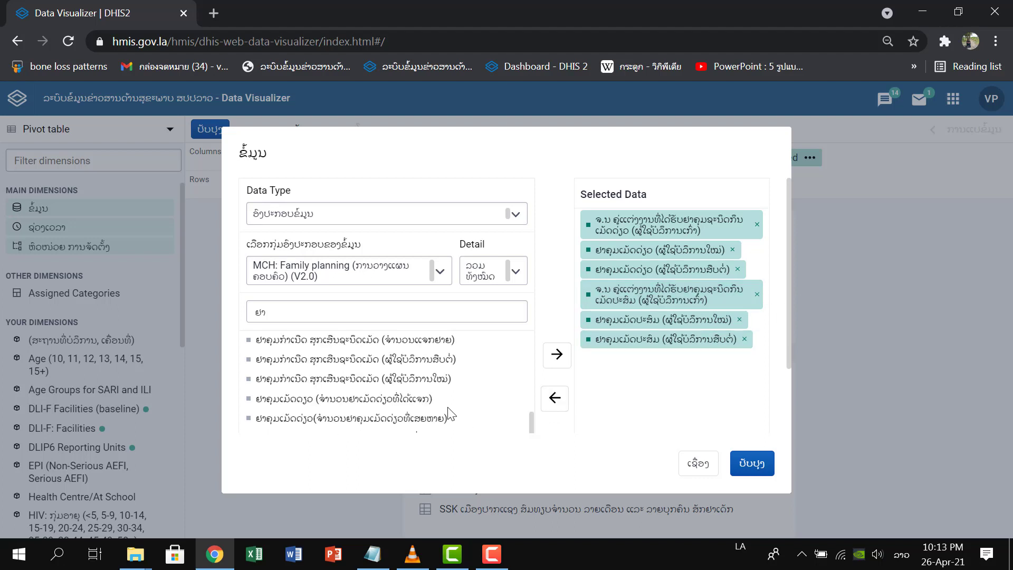
scroll(448, 408, up, 1)
scroll(448, 413, up, 1)
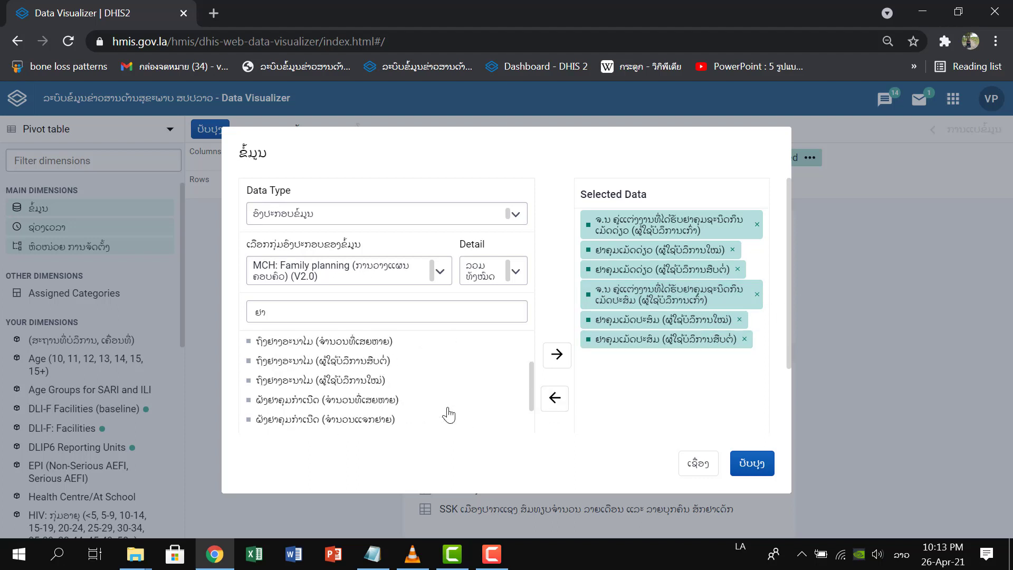
scroll(418, 413, up, 1)
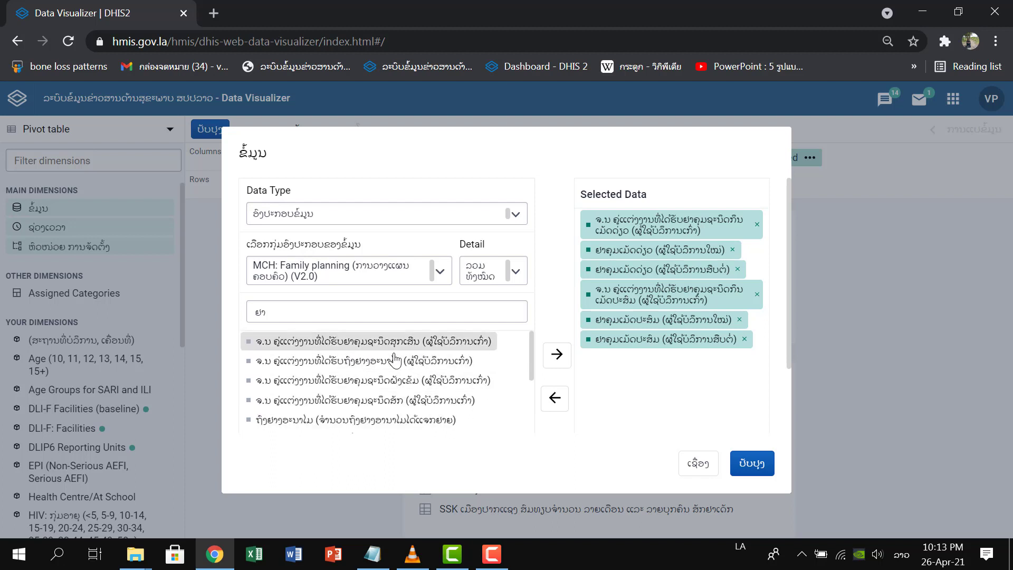
double_click(437, 388)
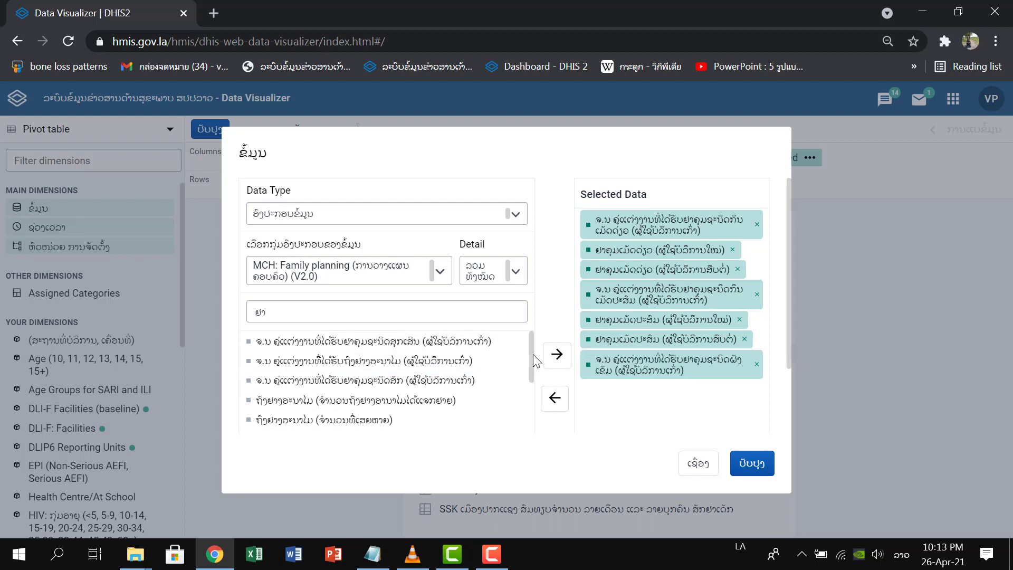
drag(533, 353, 530, 394)
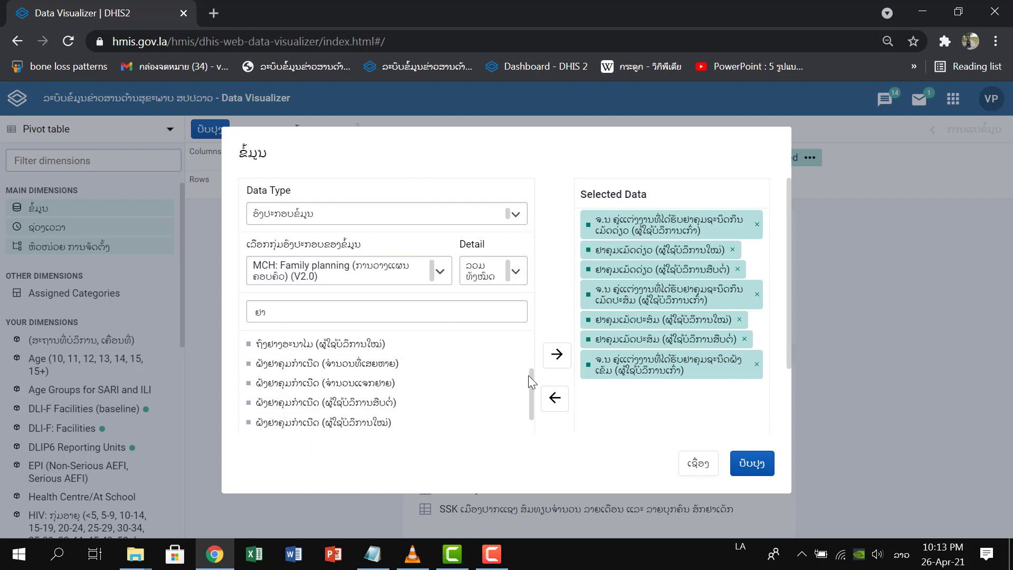
mouse_move(530, 375)
mouse_down()
mouse_move(530, 395)
mouse_move(520, 389)
mouse_up()
double_click(390, 377)
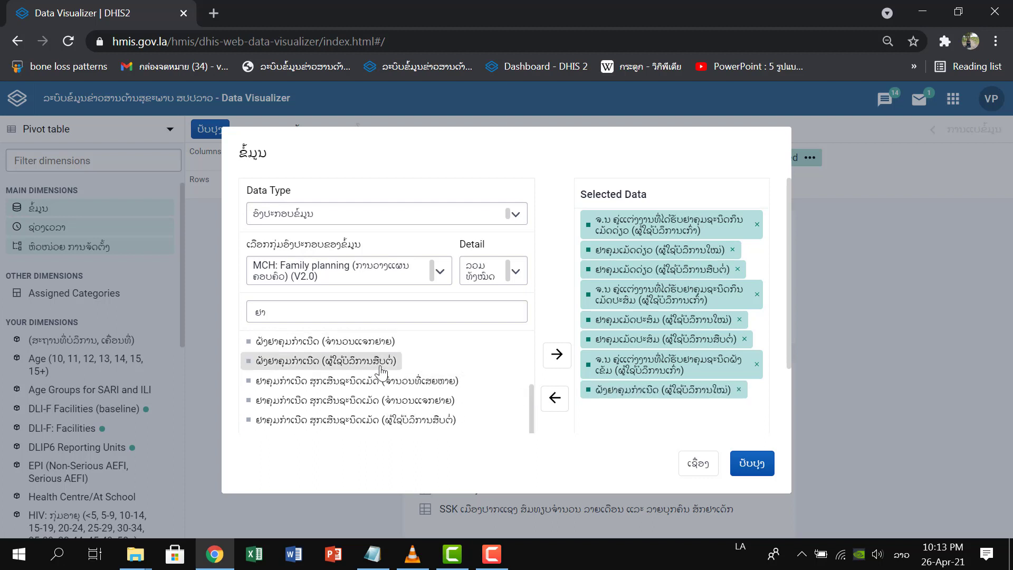
click(381, 362)
double_click(381, 363)
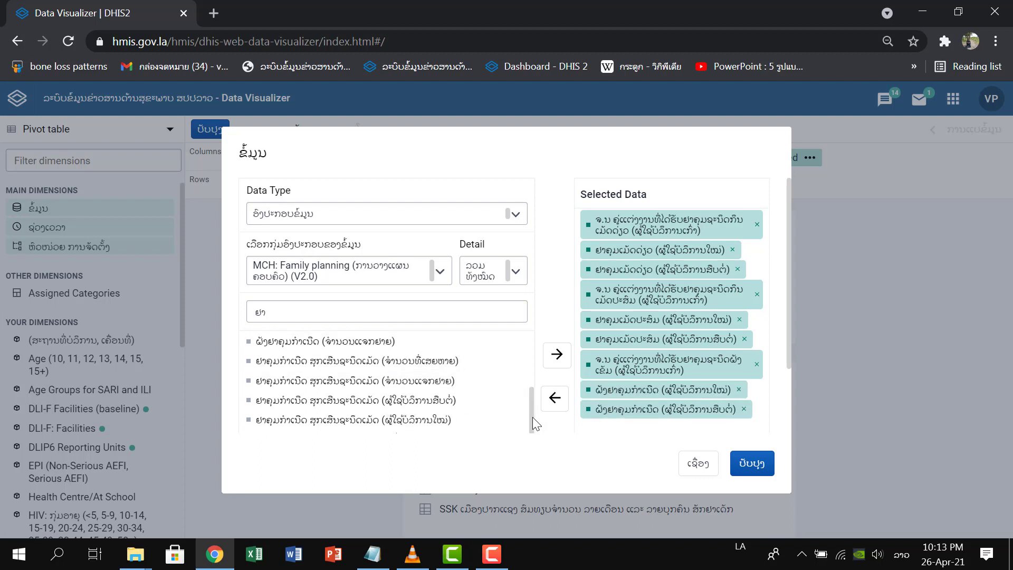
Add the injectable data elements for old users (ຊະນິດສັກ), new users (ຢາສັກ, ຜູ້ໃຊ້ບໍລິການໃໝ່) and distributed quantity (ຢາສັກ, ຈຳນວນແຈກຢາຍ) to the selected data.
drag(531, 415, 552, 350)
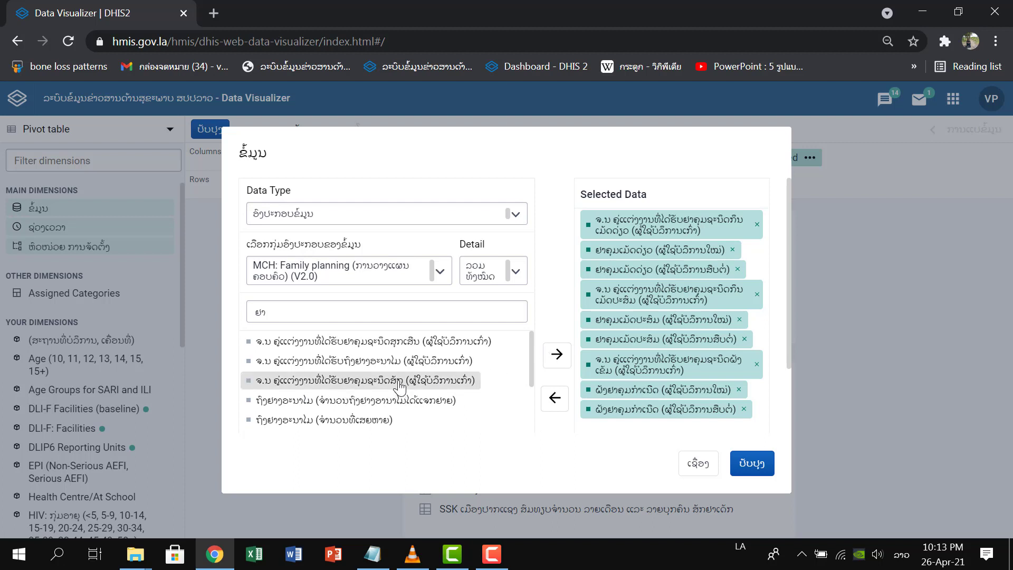
double_click(395, 391)
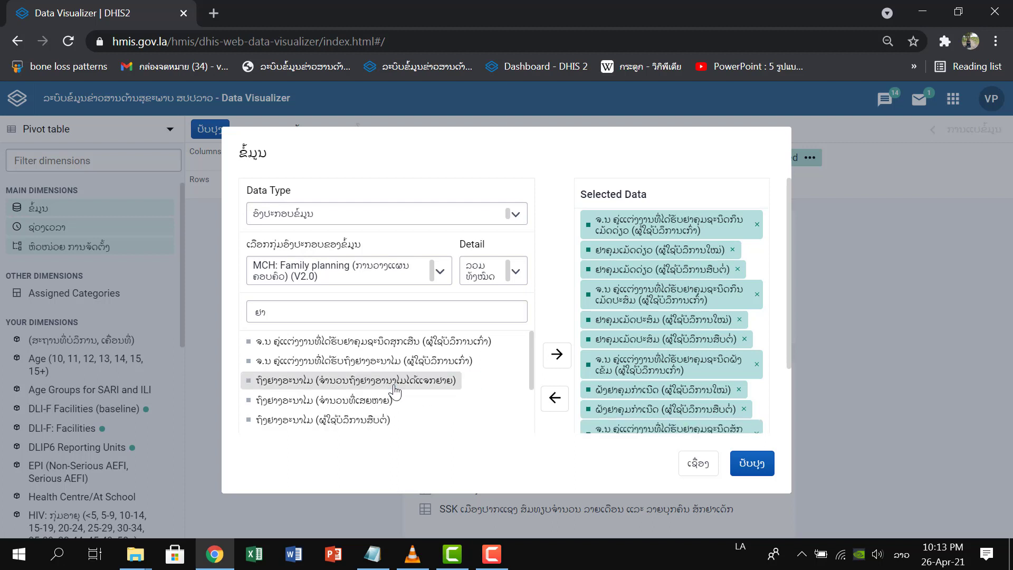
drag(532, 365, 527, 471)
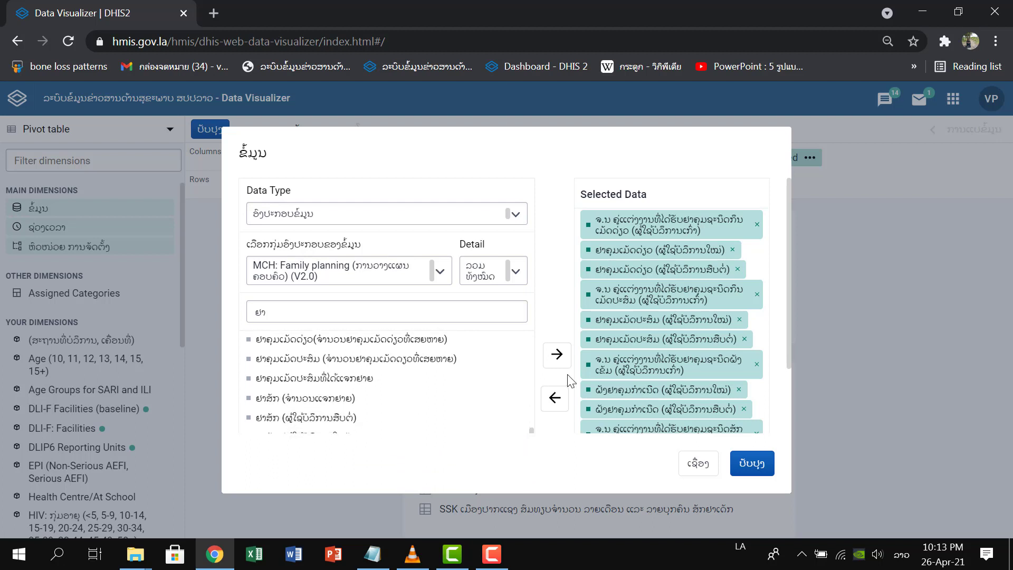
scroll(460, 411, down, 2)
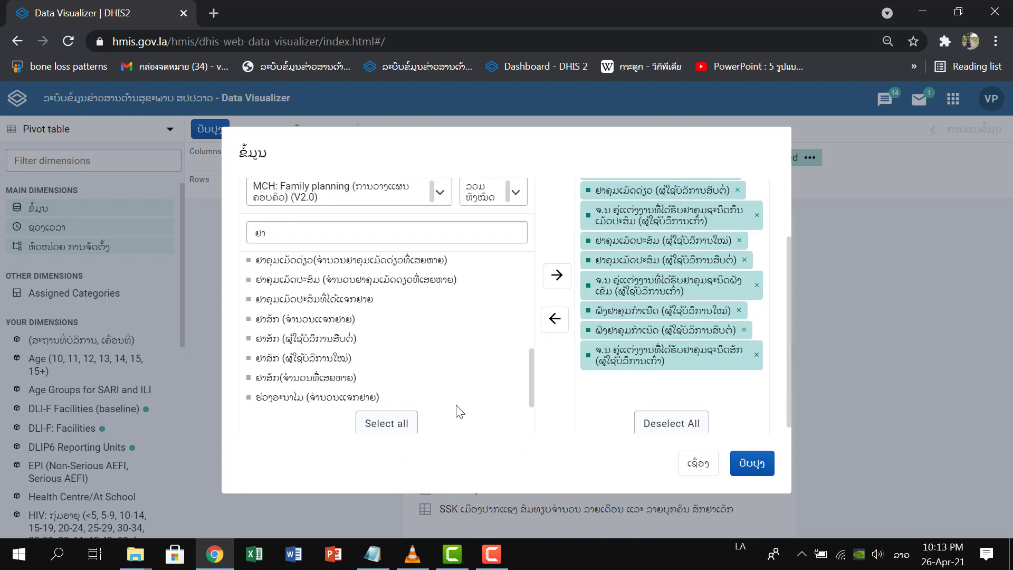
double_click(342, 358)
double_click(340, 338)
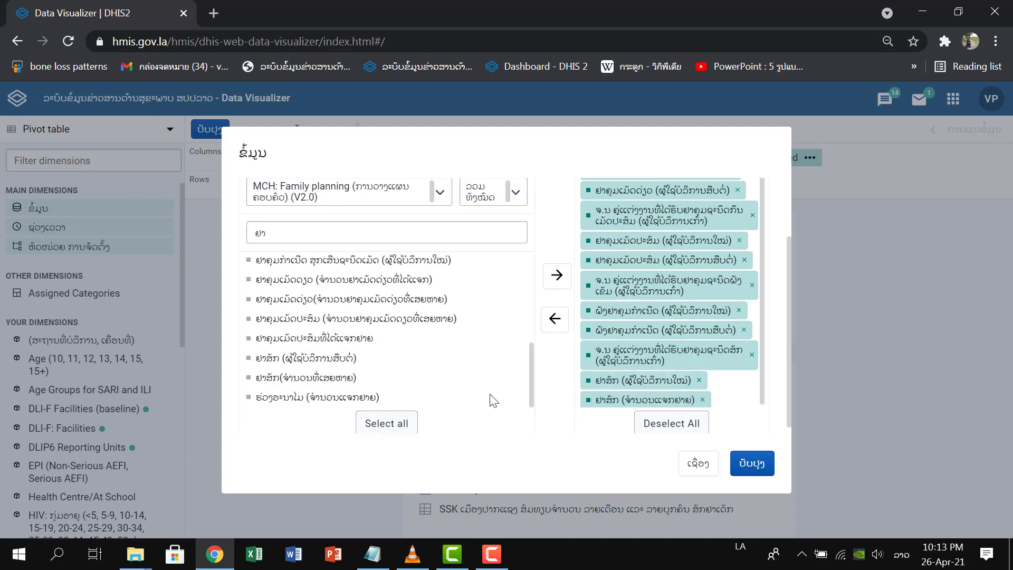
Clear the text filter so that all family planning data elements are listed.
drag(533, 393, 549, 272)
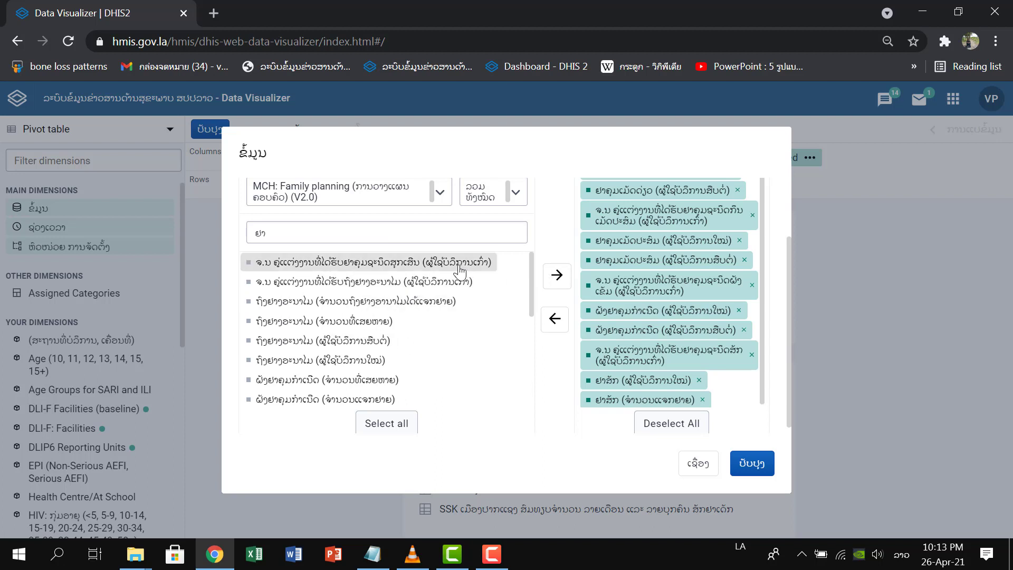
mouse_move(533, 297)
mouse_down()
mouse_move(528, 338)
mouse_move(523, 284)
mouse_up()
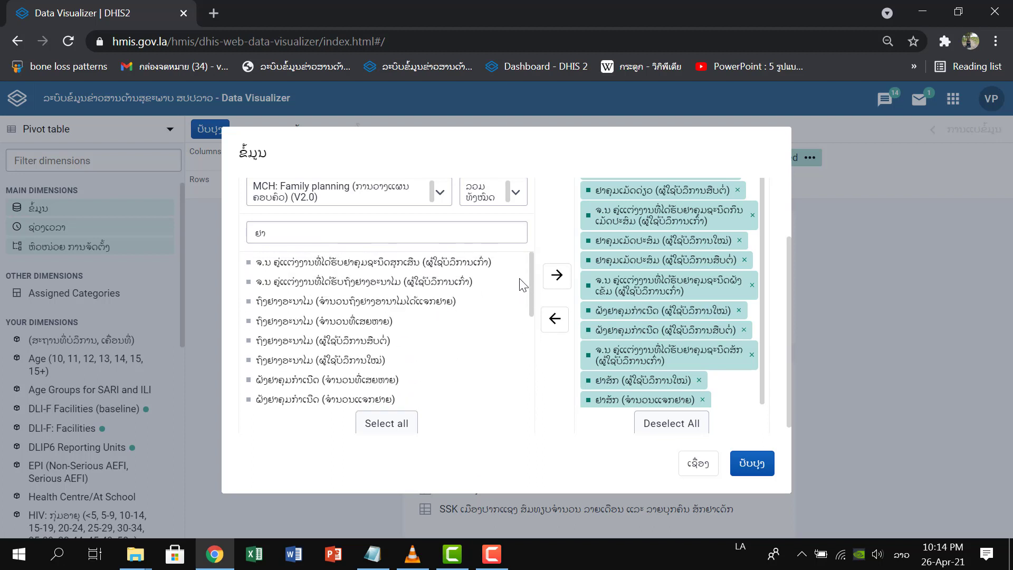
drag(522, 290, 524, 411)
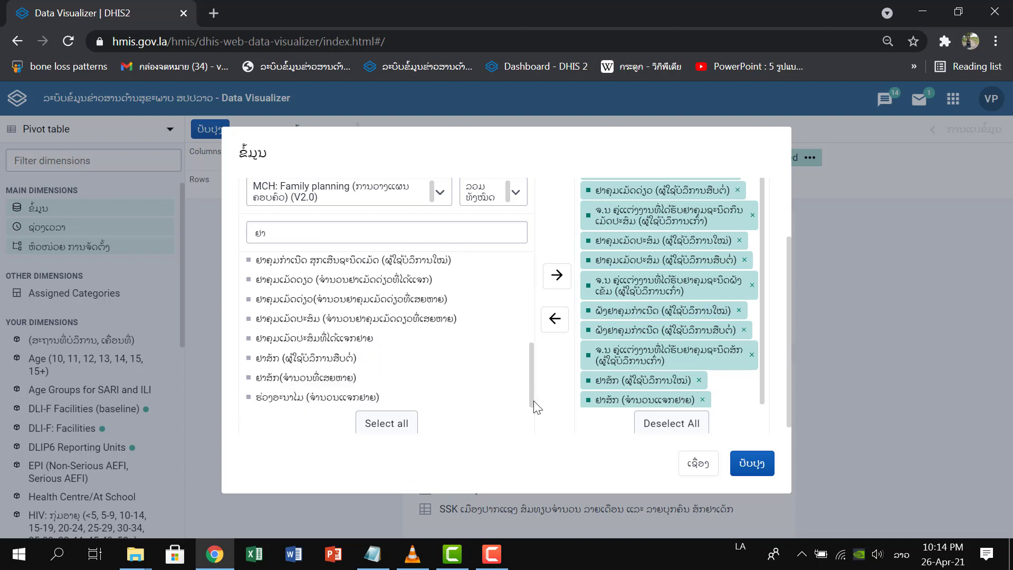
drag(534, 399, 533, 366)
click(333, 236)
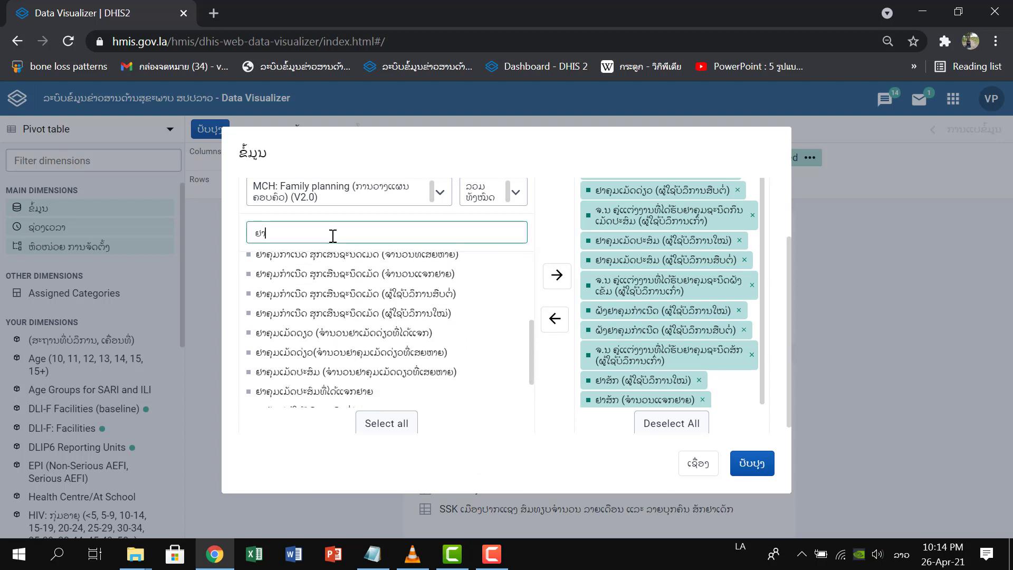
drag(531, 333, 520, 405)
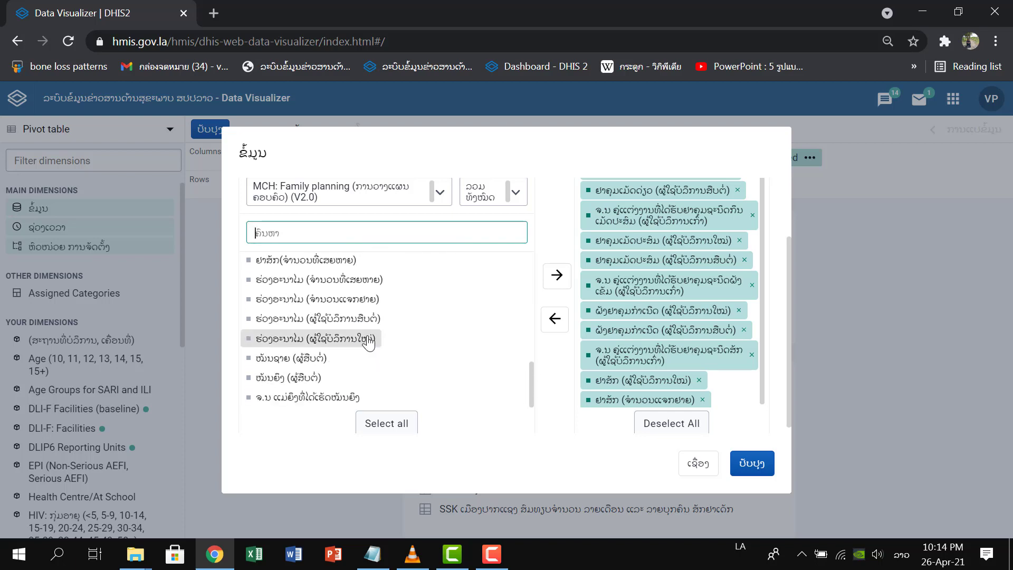
Add the IUD data elements for old (ການໃສ່ຮ່ວງ), new and continuing users (ຮ່ວງອະນາໄມ) to the selected data and close the data selection.
drag(532, 388, 533, 246)
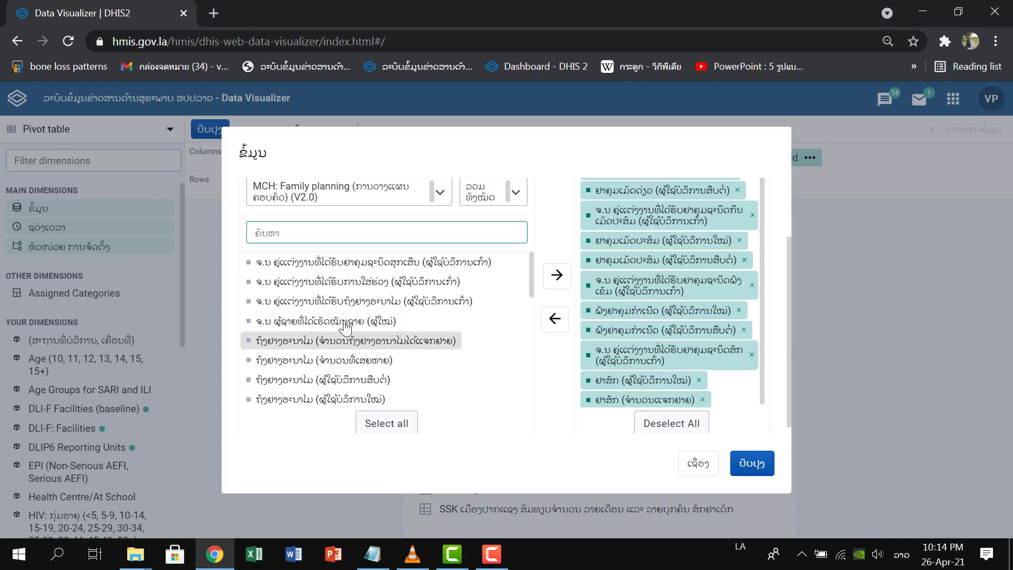
double_click(332, 282)
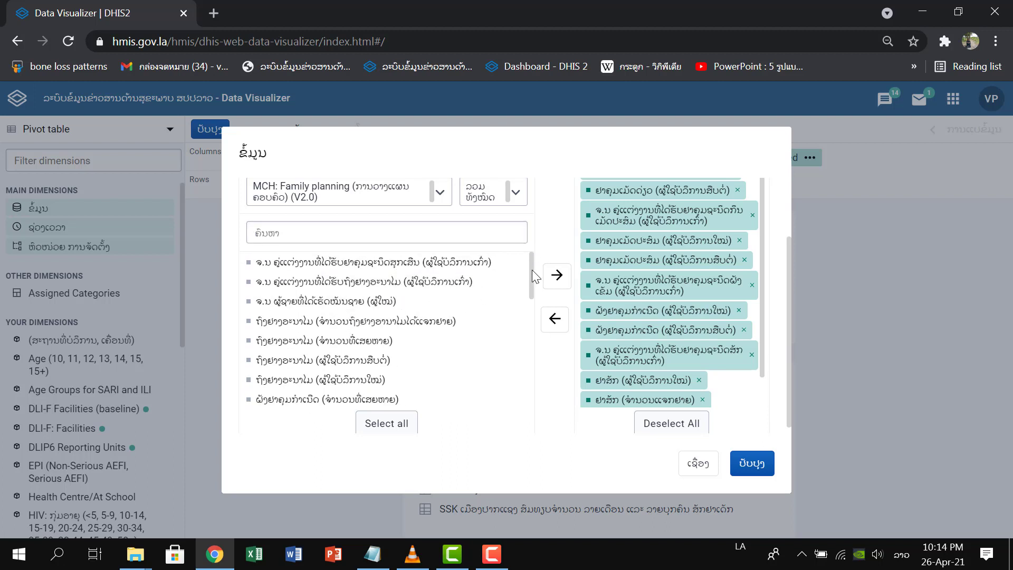
drag(532, 270, 528, 424)
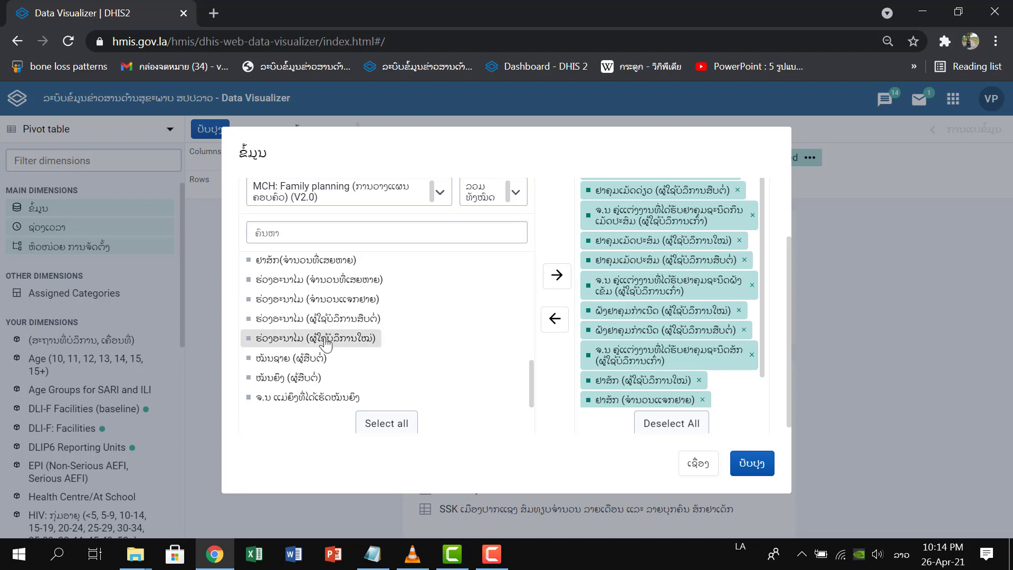
double_click(348, 333)
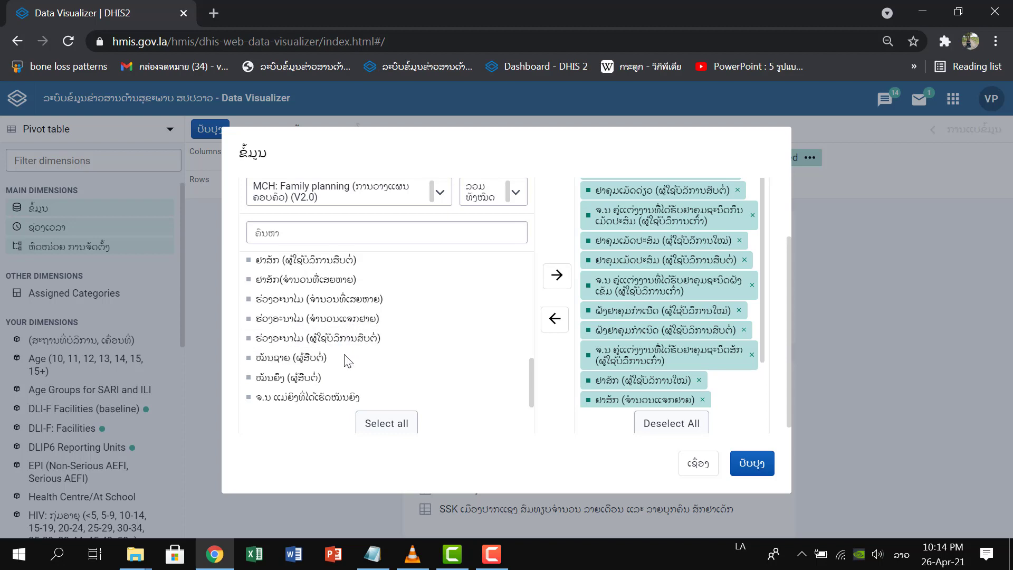
double_click(348, 340)
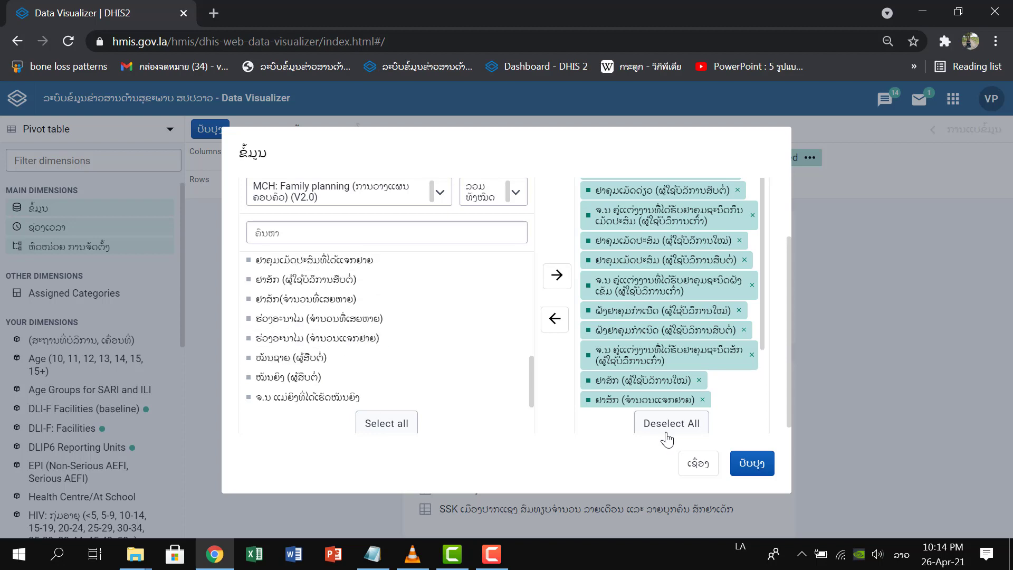
click(699, 464)
Replace the relative period ປີກາຍ with the fixed monthly periods ມັງກອນ 2021, ກຸມພາ 2021 and ມີນາ 2021.
click(327, 190)
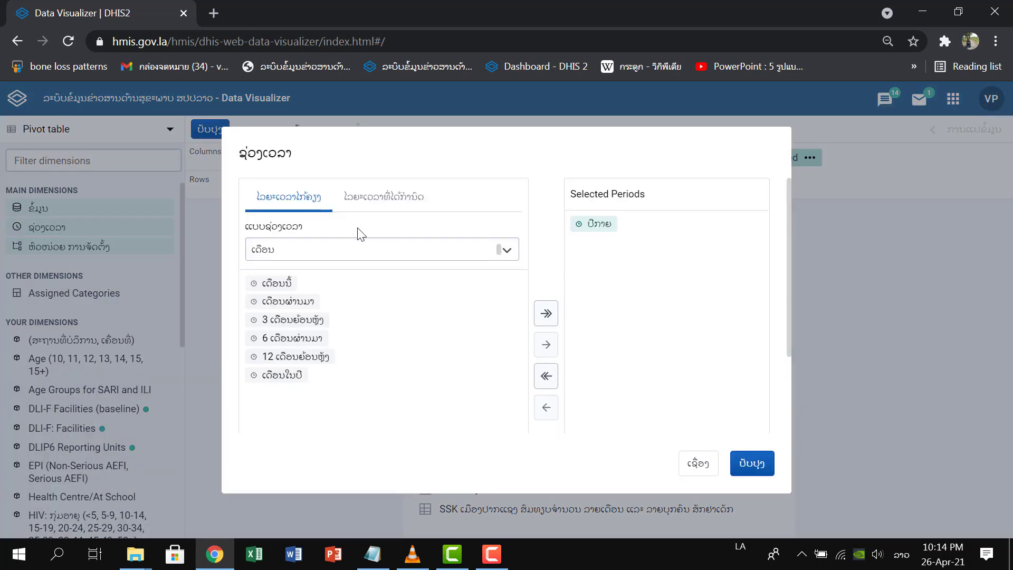
click(377, 202)
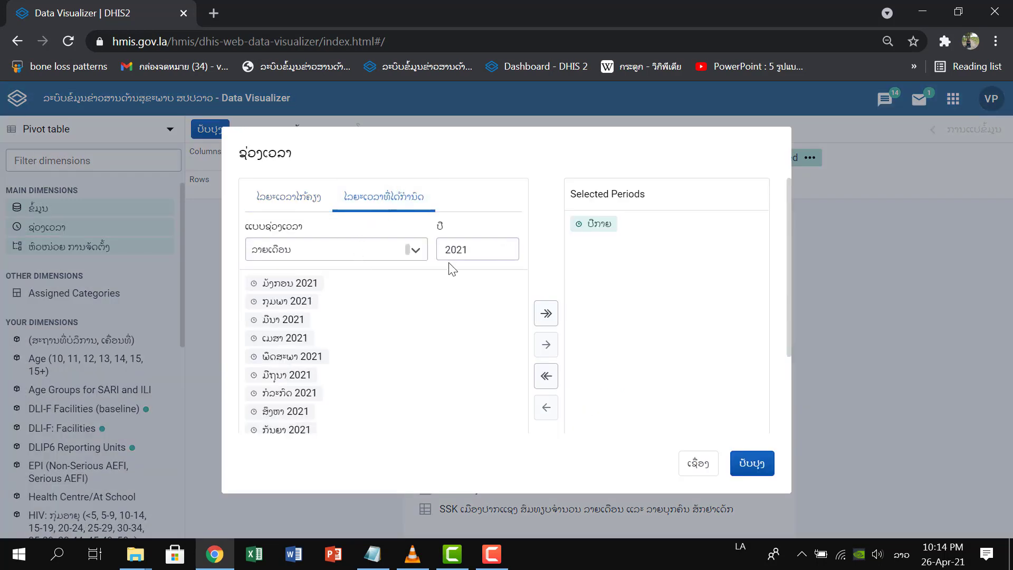
double_click(590, 227)
double_click(305, 290)
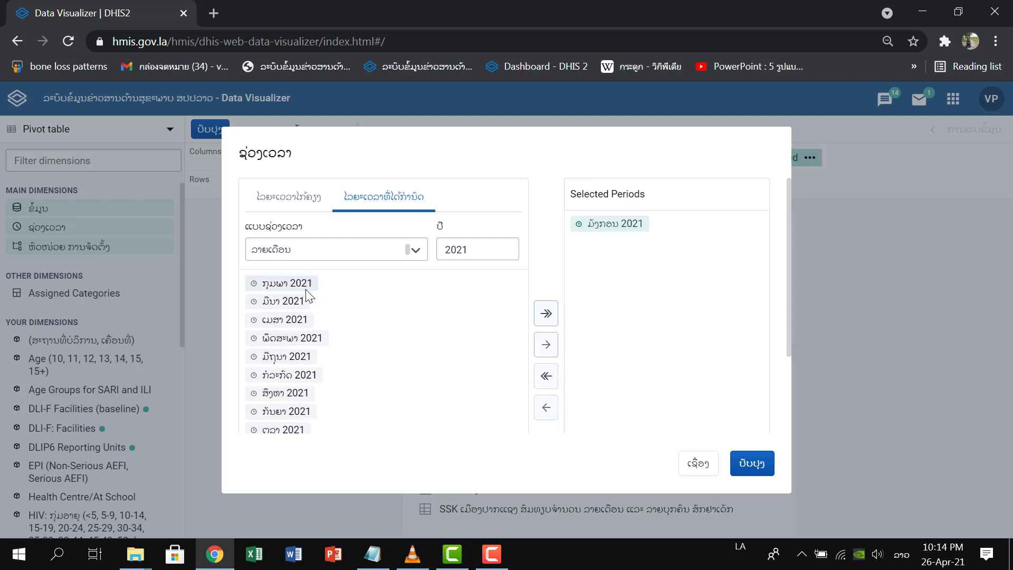
click(306, 287)
click(306, 287)
double_click(301, 285)
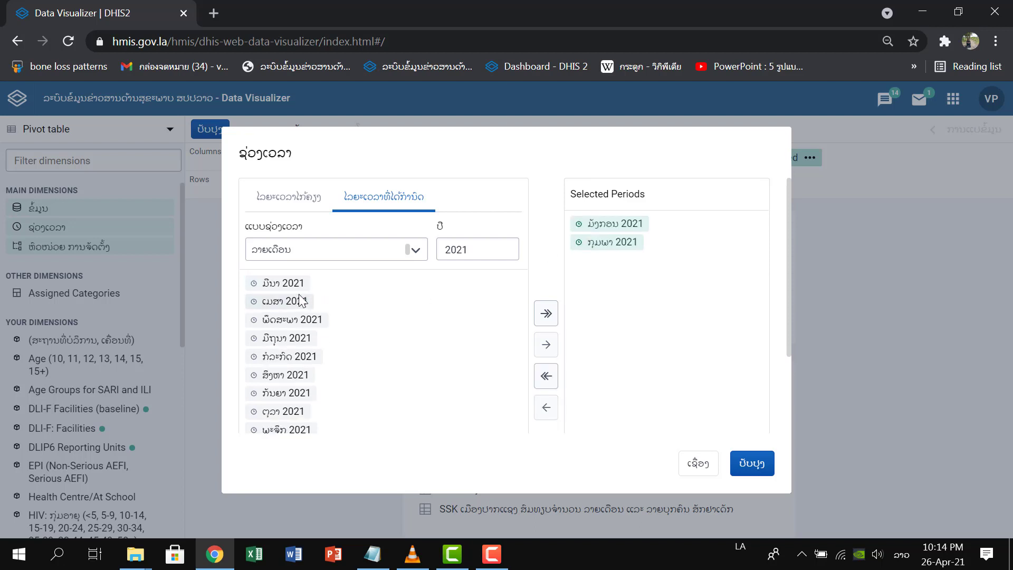
double_click(299, 286)
click(696, 464)
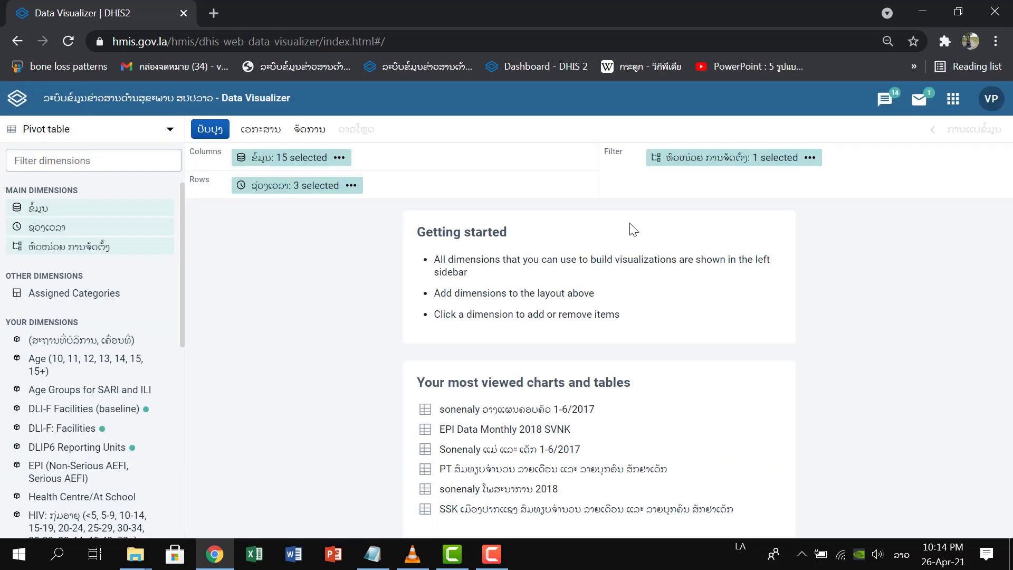
Change the organisation unit from ສປປລາວ to 0105 ຮໝຊ ນາຊາຍທອງ, within 01 ນະຄອນຫຼວງ ວຽງຈັນ and 0105 ນາຊາຍທອງ, and update the pivot table.
click(657, 160)
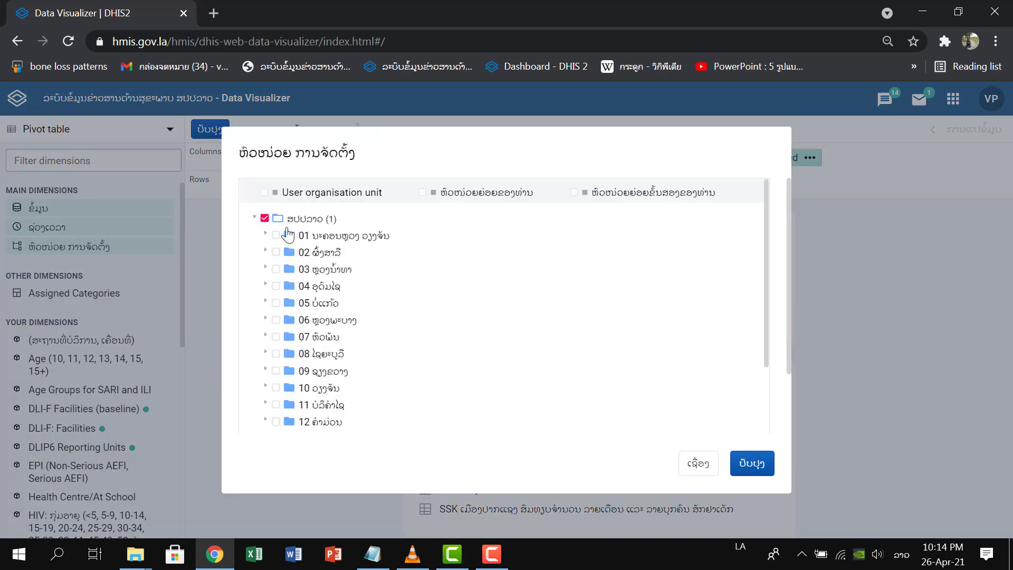
click(264, 218)
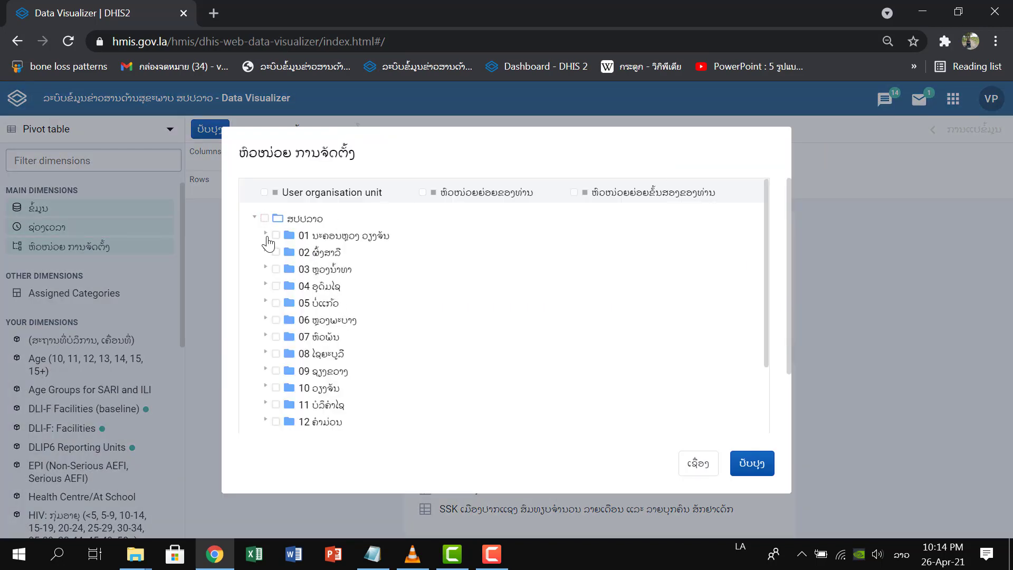
click(266, 235)
scroll(323, 317, down, 6)
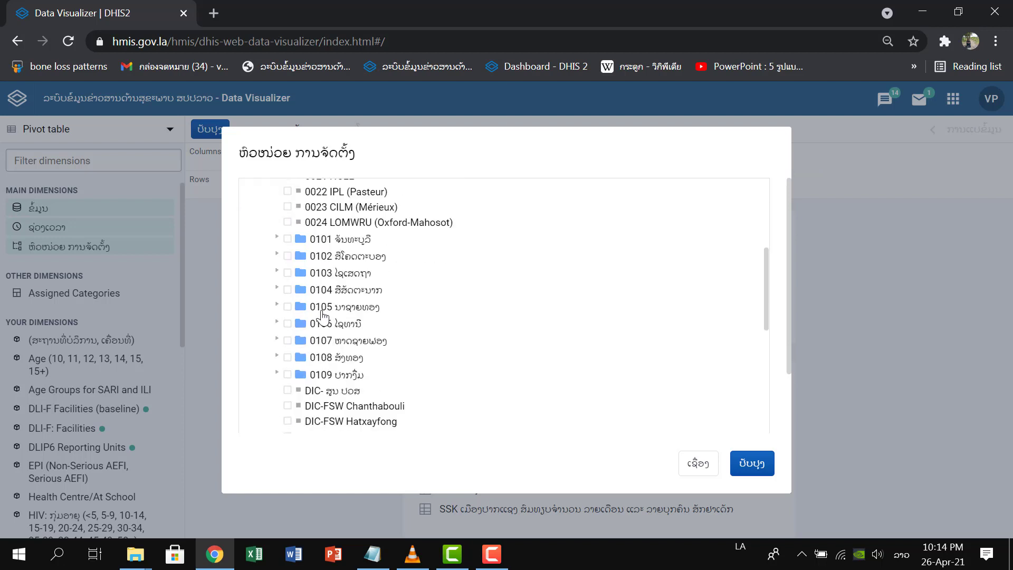
click(276, 307)
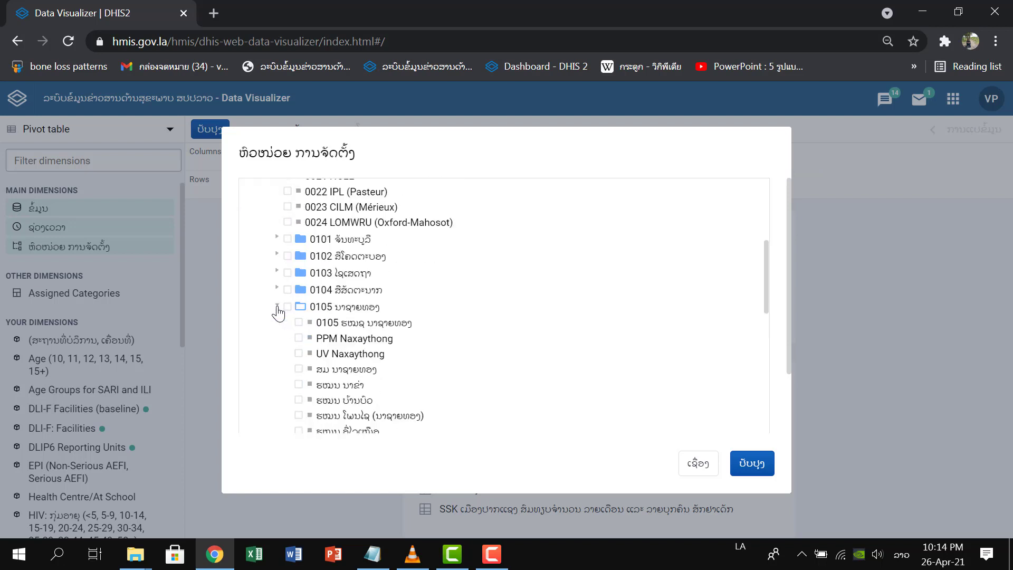
click(299, 322)
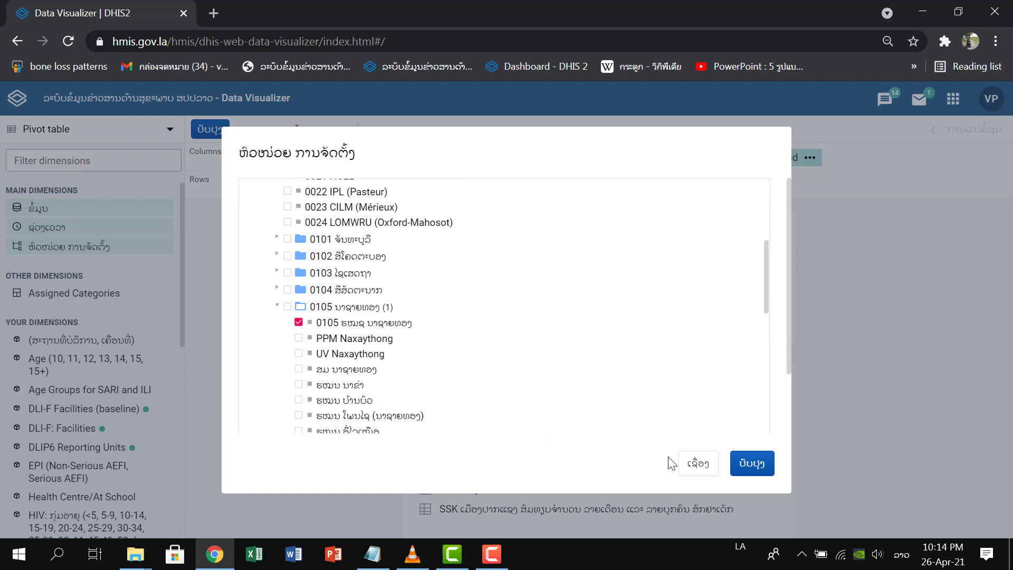
click(751, 464)
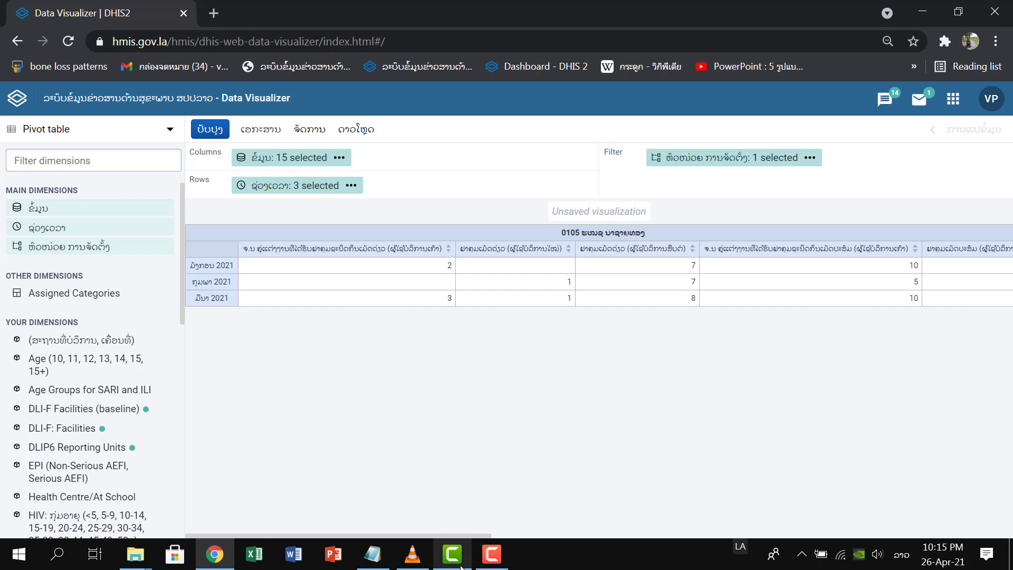
Remove the data element ຢາສັກ (ຈຳນວນແຈກຢາຍ) from the pivot table's selected data.
drag(473, 533, 974, 506)
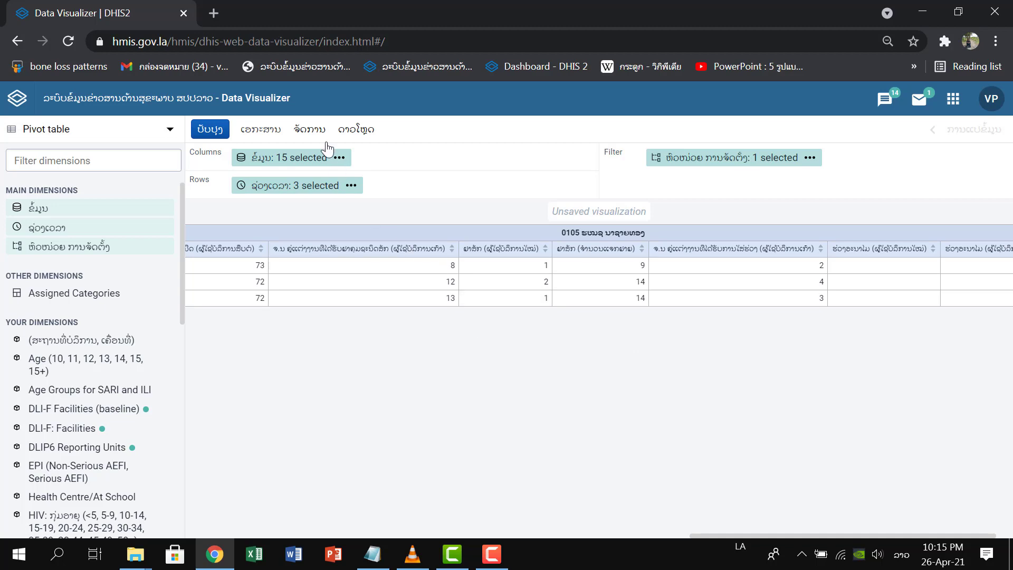
click(314, 168)
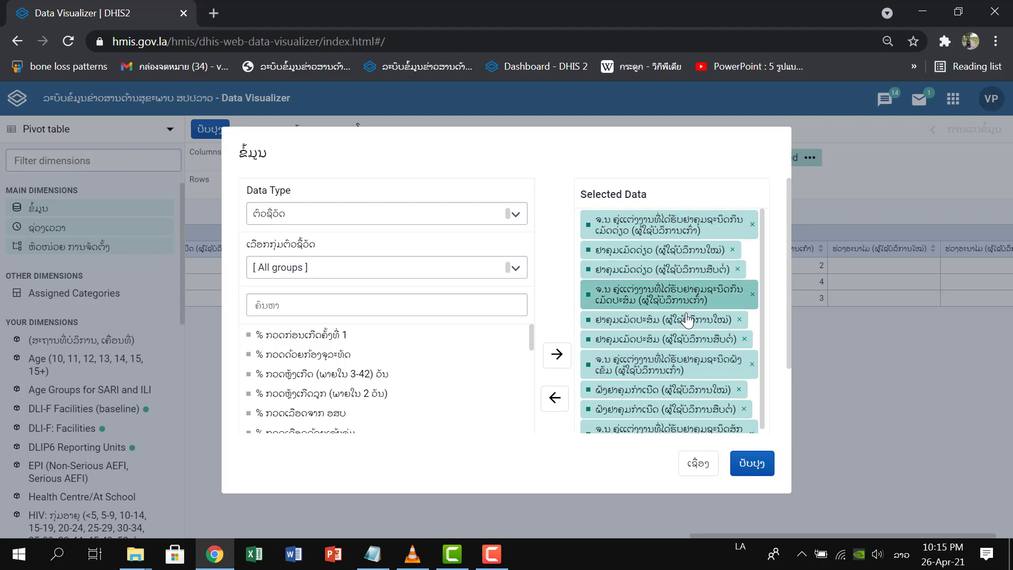
scroll(687, 320, down, 1)
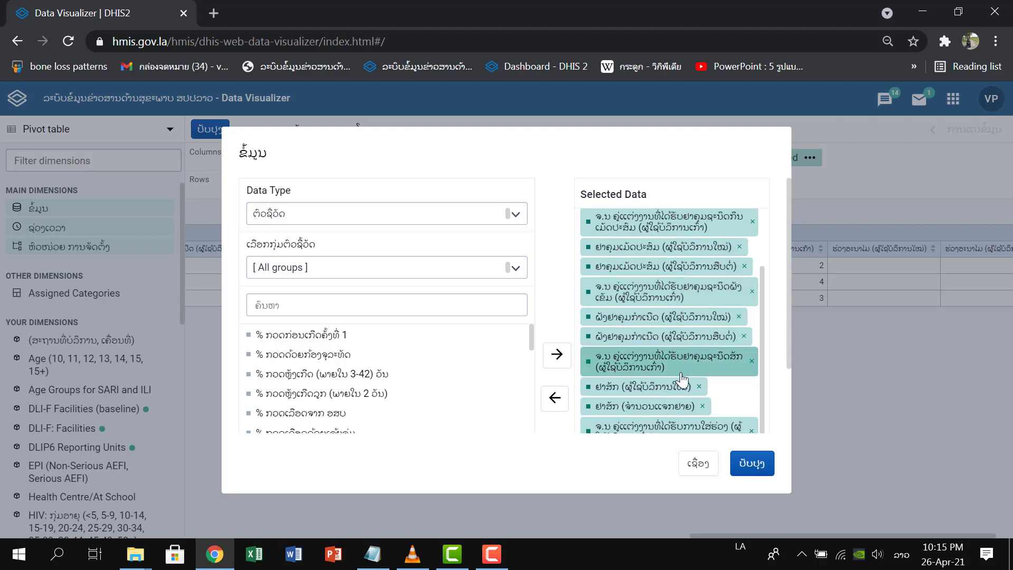
scroll(686, 390, down, 1)
click(702, 327)
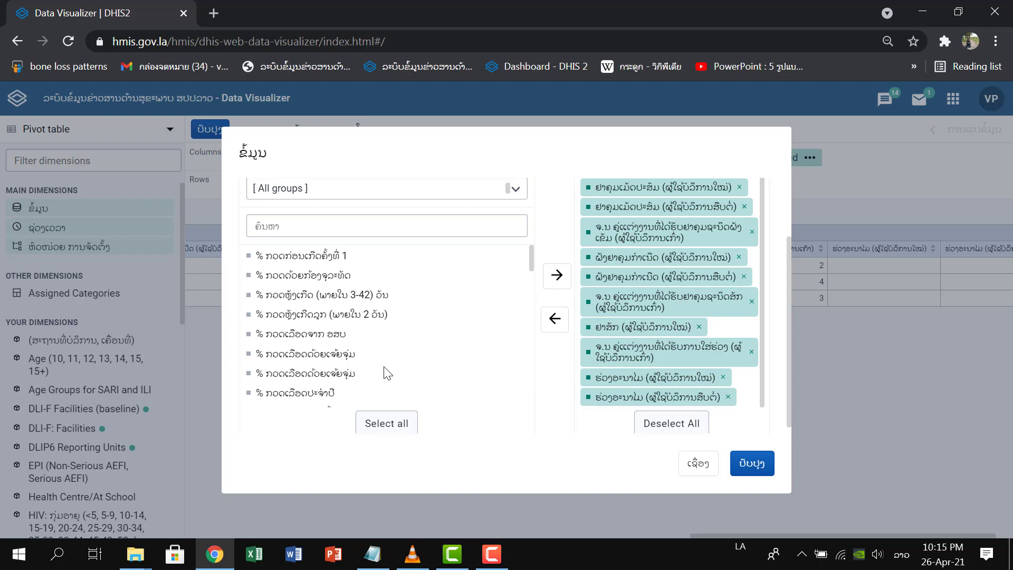
List the data elements (ອົງປະກອບຂໍ້ມູນ) of the group MCH: Family planning (ການວາງແຜນຄອບຄົວ) (V2.0) in the data selection.
drag(534, 269, 566, 240)
scroll(498, 334, up, 2)
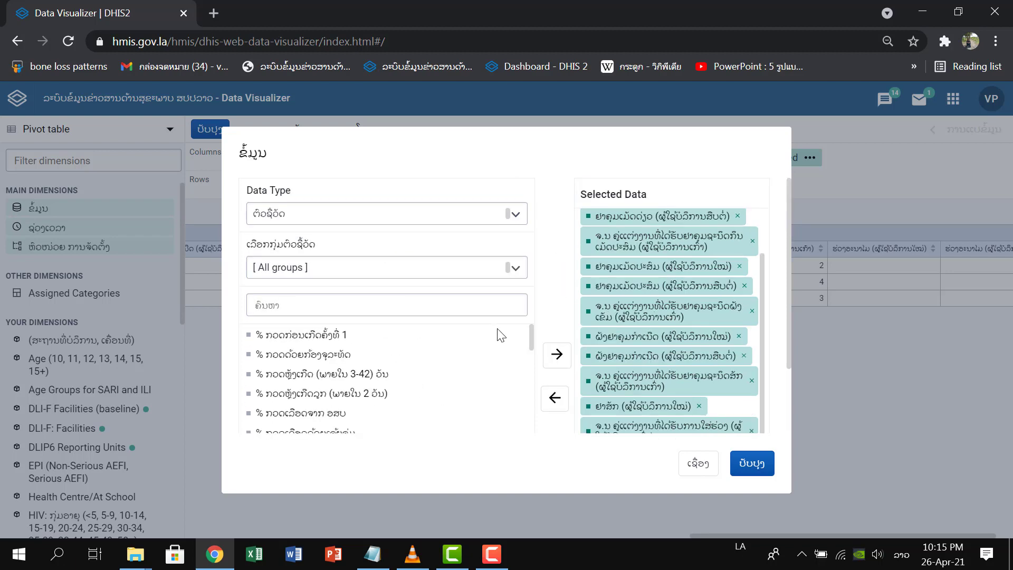
click(515, 214)
click(415, 271)
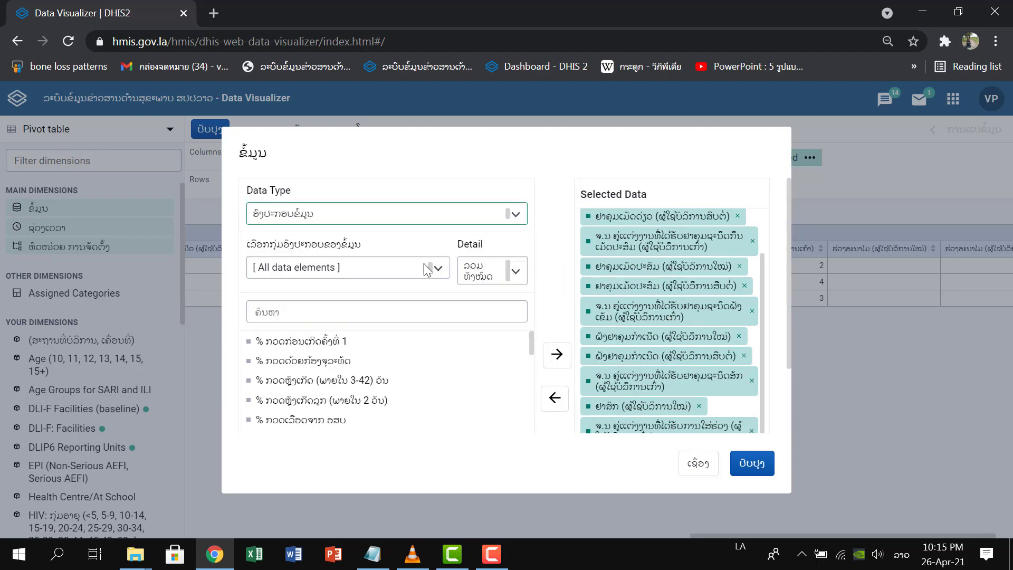
click(449, 271)
scroll(456, 364, down, 15)
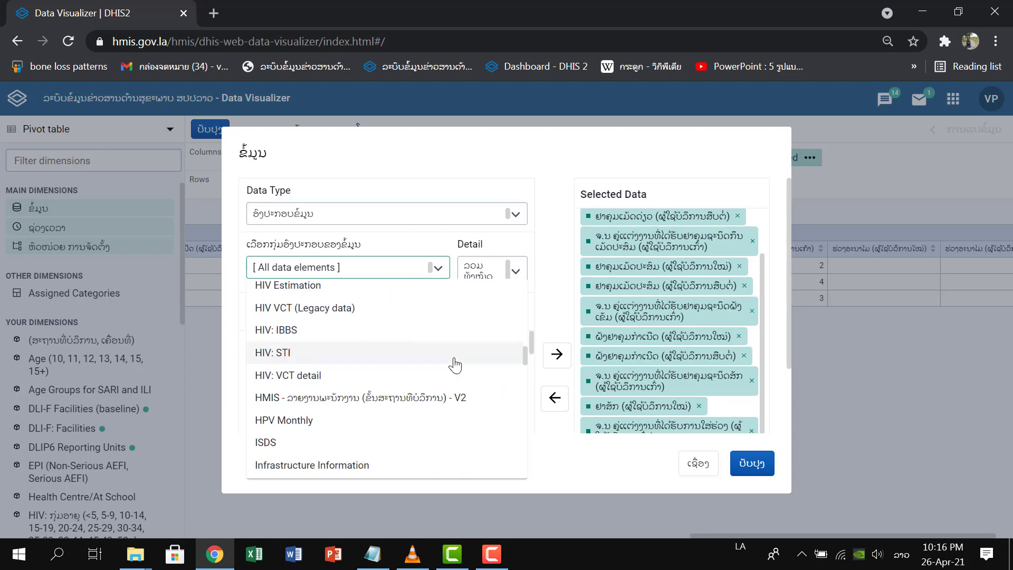
click(448, 420)
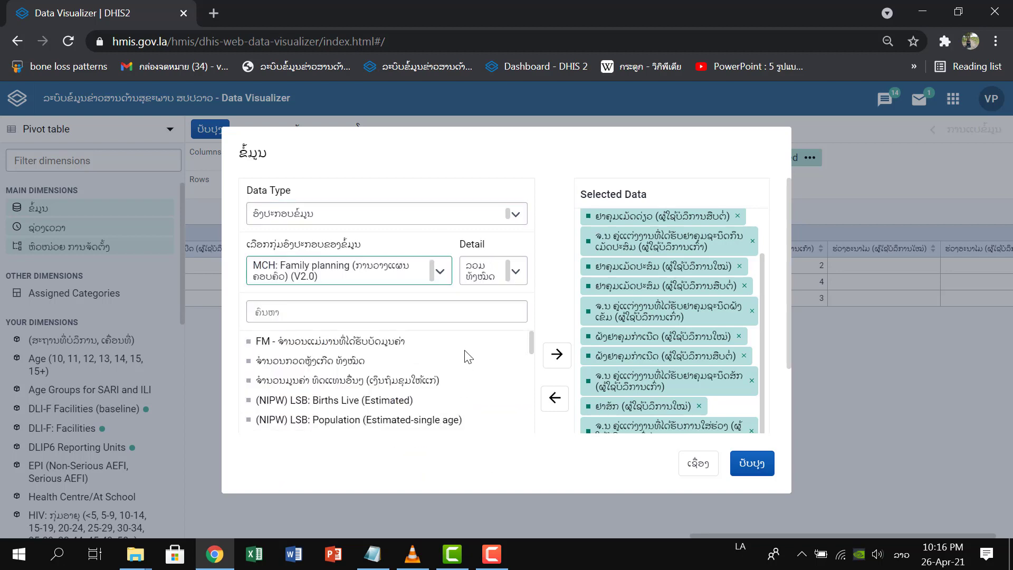
Add the continuing injectable users data element ຢາສັກ (ຜູ້ໃຊ້ບໍລິການສືບຕໍ່) to the selected data.
drag(532, 353, 532, 447)
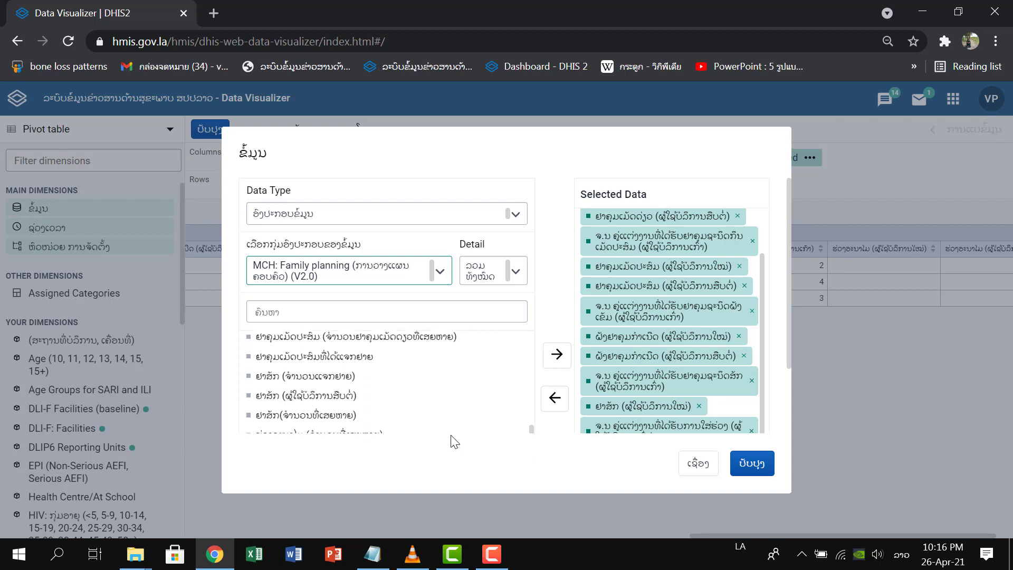
double_click(296, 395)
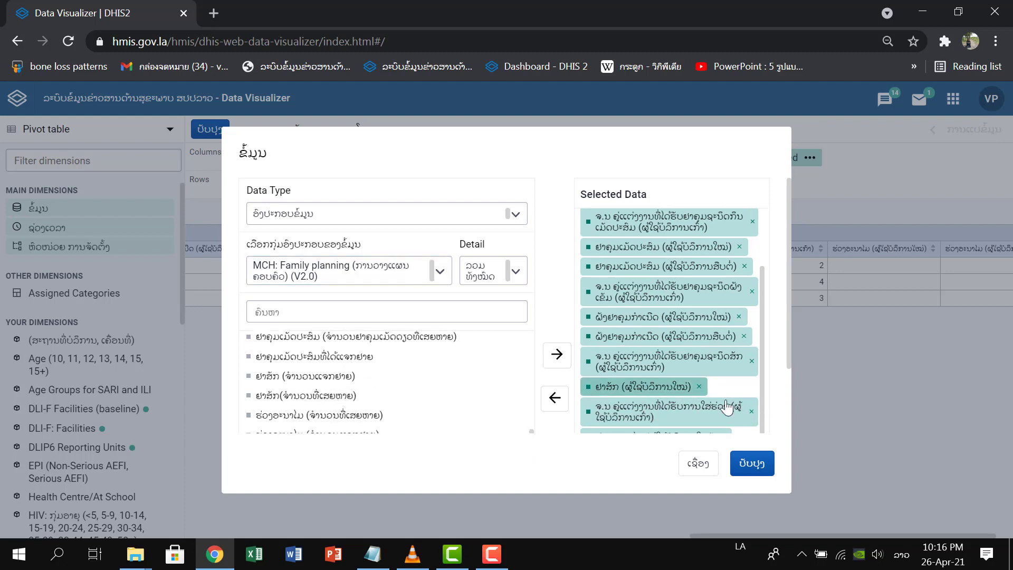
click(719, 422)
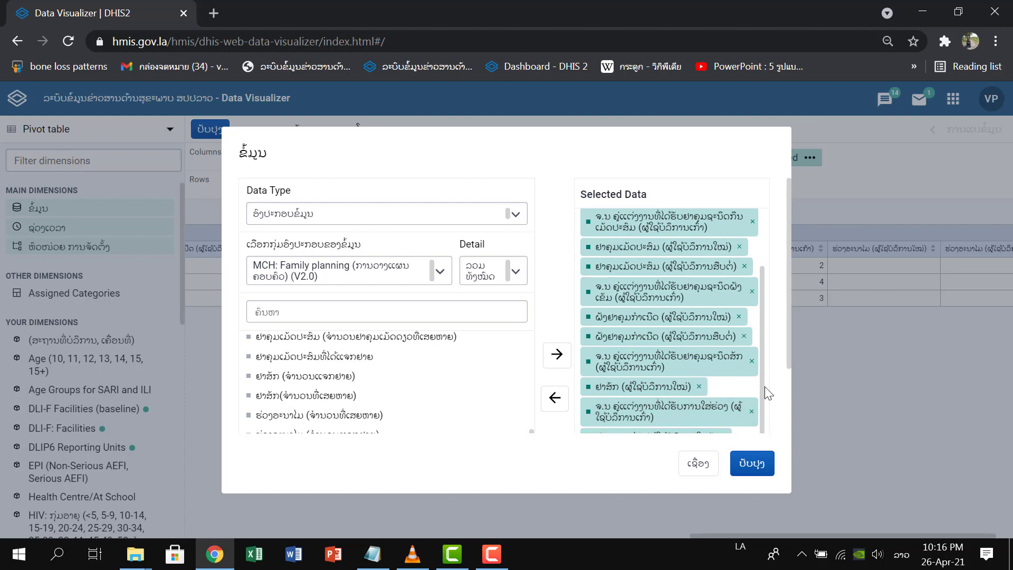
Move ຢາສັກ (ຜູ້ໃຊ້ບໍລິການສືບຕໍ່) directly after ຢາສັກ (ຜູ້ໃຊ້ບໍລິການໃໝ່) in the selected data, update the pivot table and check its injectable columns.
scroll(755, 406, down, 3)
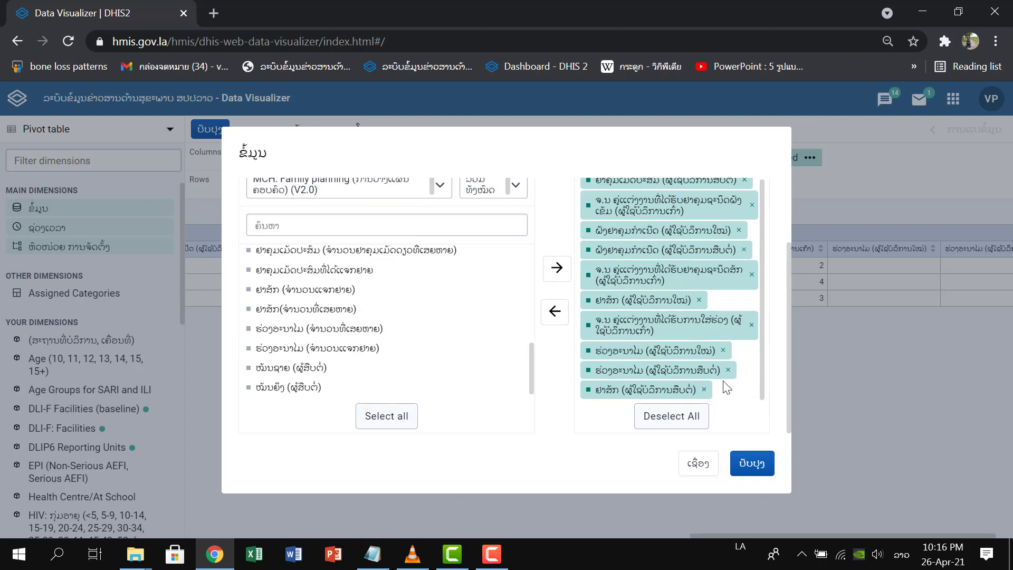
drag(696, 390, 704, 323)
click(750, 469)
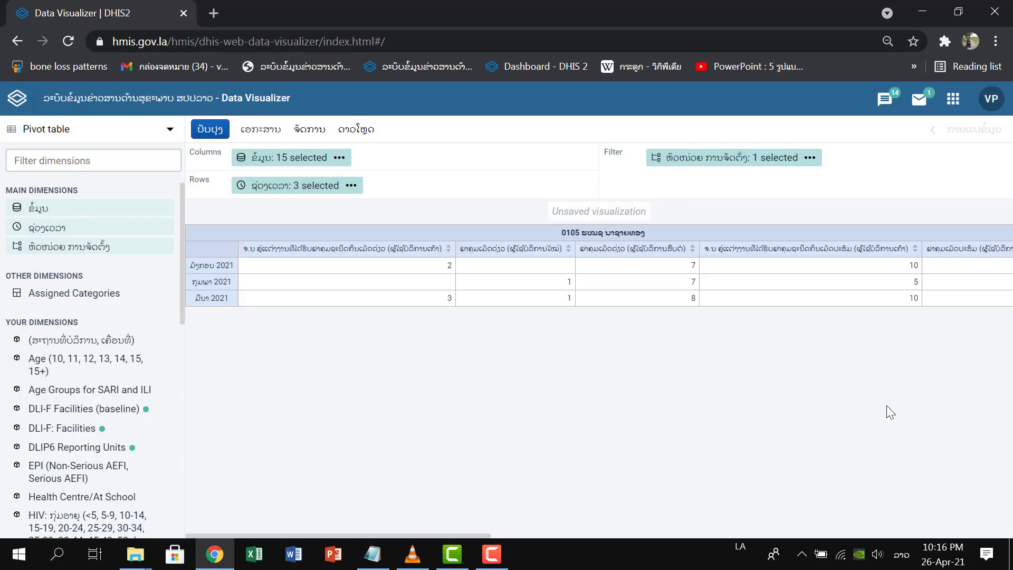
drag(485, 535, 984, 515)
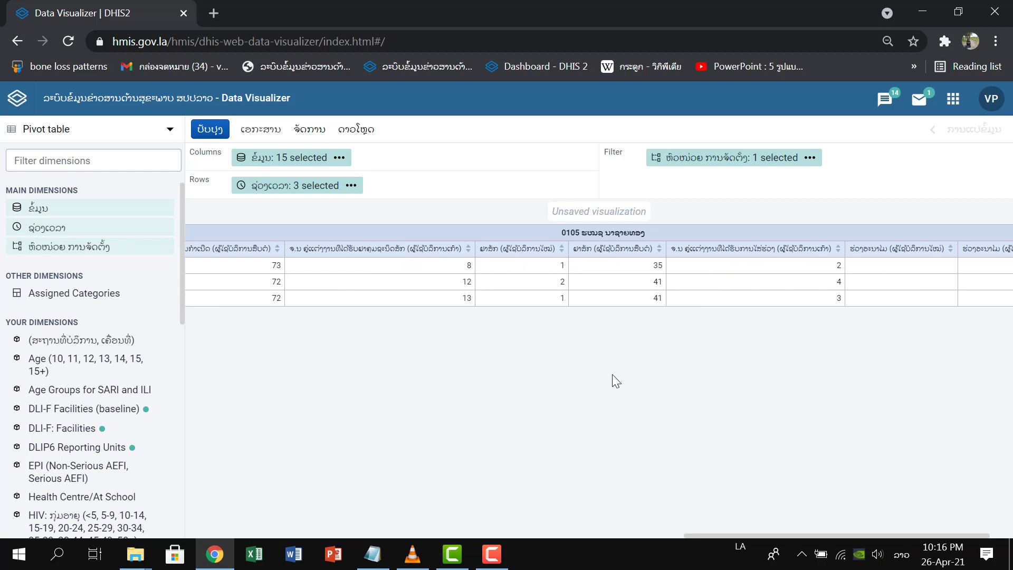